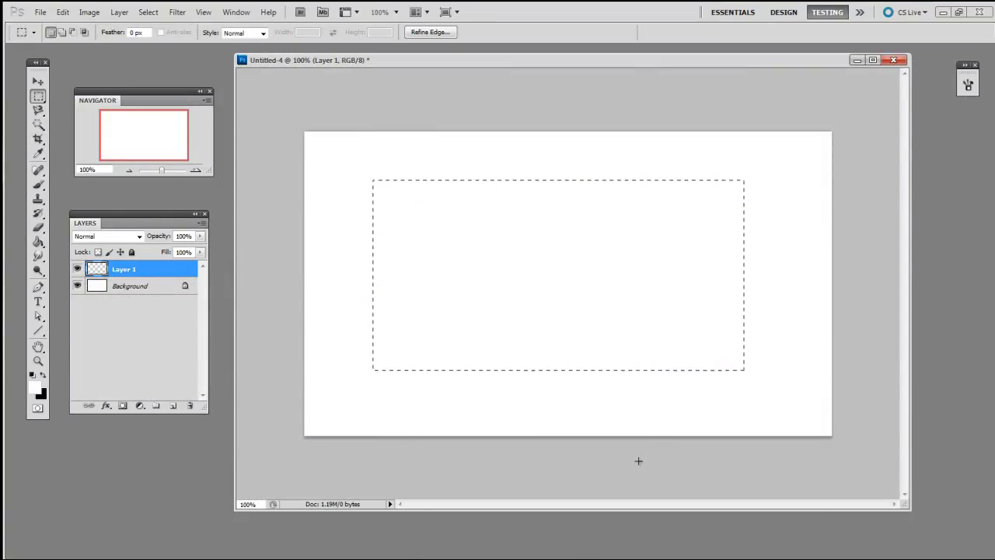
# Paint overlapping black strokes inside the rectangular selection on Layer 1 with the Brush, sized up to 125 px for the lower strokes.
pyautogui.press('b')
pyautogui.press('x')
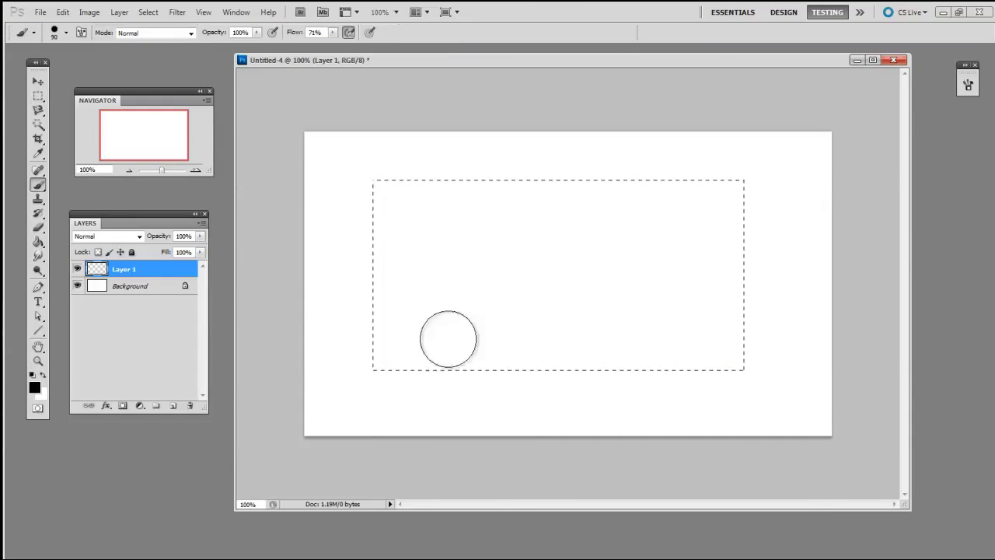
pyautogui.rightClick(492, 333)
pyautogui.press('Escape')
pyautogui.moveTo(296, 333)
pyautogui.mouseDown()
pyautogui.moveTo(695, 274)
pyautogui.moveTo(769, 275)
pyautogui.mouseUp()
pyautogui.press(']')
pyautogui.press(']')
pyautogui.press(']')
pyautogui.press(']')
pyautogui.moveTo(327, 363); pyautogui.dragTo(718, 362)
pyautogui.moveTo(317, 391)
pyautogui.mouseDown()
pyautogui.moveTo(537, 349)
pyautogui.moveTo(871, 367)
pyautogui.mouseUp()
pyautogui.press('[')
pyautogui.press('[')
pyautogui.moveTo(272, 351); pyautogui.dragTo(846, 329)
pyautogui.moveTo(400, 295); pyautogui.dragTo(692, 318)
pyautogui.moveTo(293, 332)
pyautogui.mouseDown()
pyautogui.moveTo(444, 277)
pyautogui.moveTo(879, 272)
pyautogui.mouseUp()
pyautogui.moveTo(309, 359); pyautogui.dragTo(894, 353)
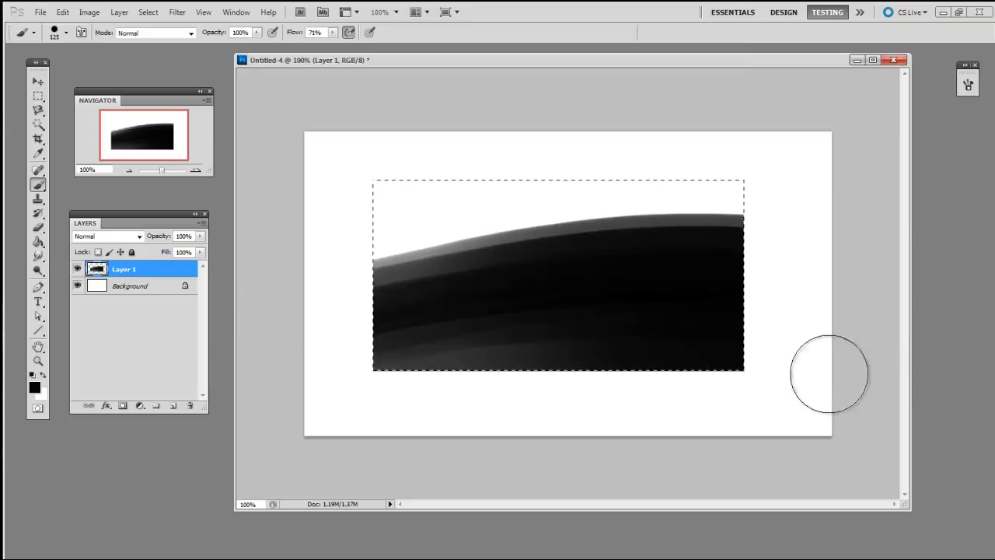
pyautogui.moveTo(830, 374); pyautogui.dragTo(270, 418)
# Darken the lower area inside the selection with black strokes of a 200 px brush, and remove the selection.
pyautogui.press(']')
pyautogui.press(']')
pyautogui.press(']')
pyautogui.moveTo(272, 340); pyautogui.dragTo(863, 364)
pyautogui.moveTo(736, 346)
pyautogui.mouseDown()
pyautogui.moveTo(400, 328)
pyautogui.moveTo(782, 391)
pyautogui.moveTo(606, 329)
pyautogui.moveTo(841, 411)
pyautogui.mouseUp()
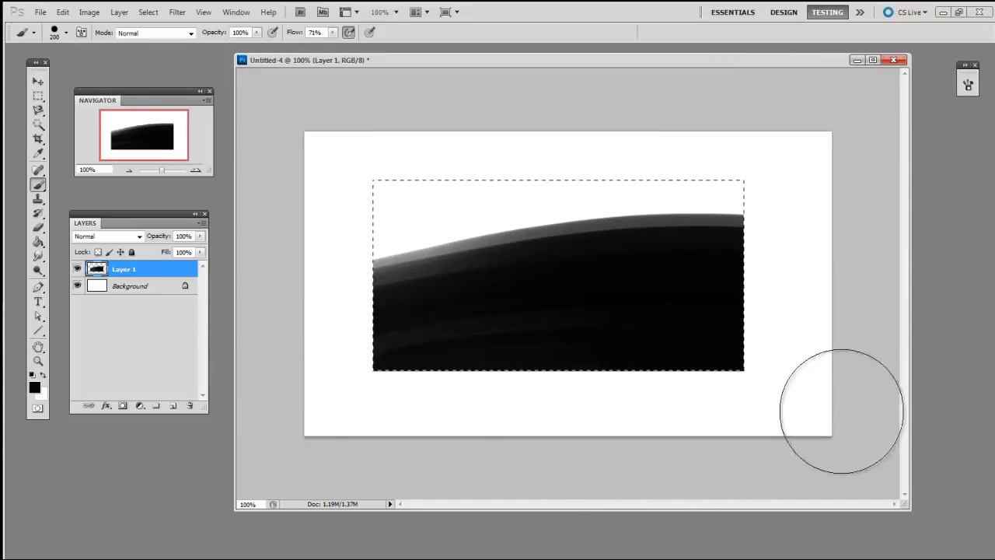
pyautogui.hotkey('ctrl', 'd')
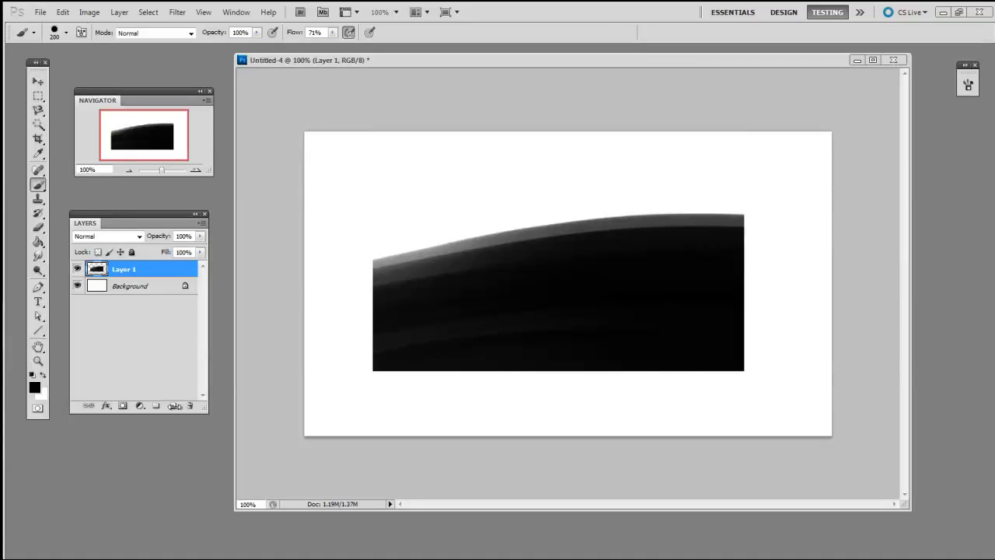
# Invert the restored rectangular selection so it covers the canvas around the painted area.
pyautogui.click(432, 406)
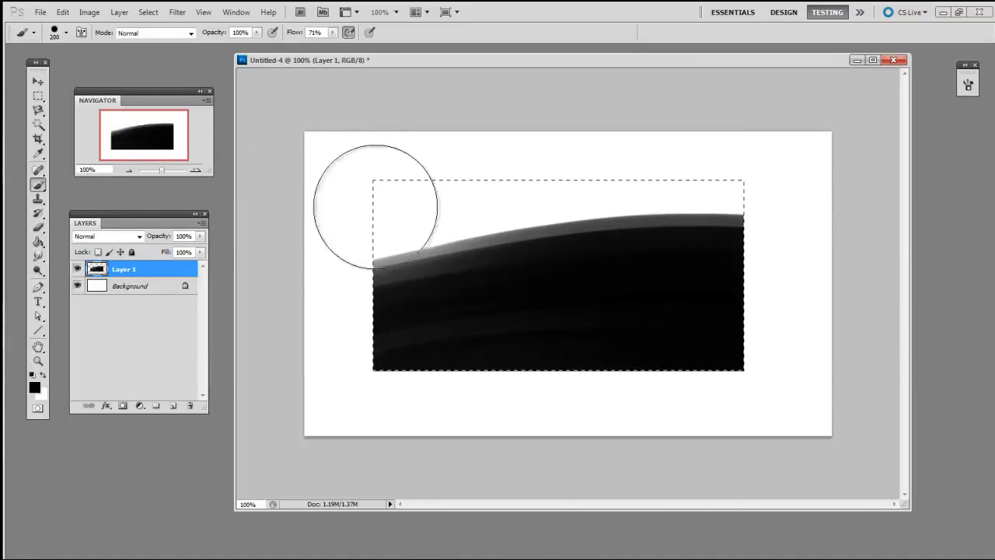
pyautogui.click(148, 11)
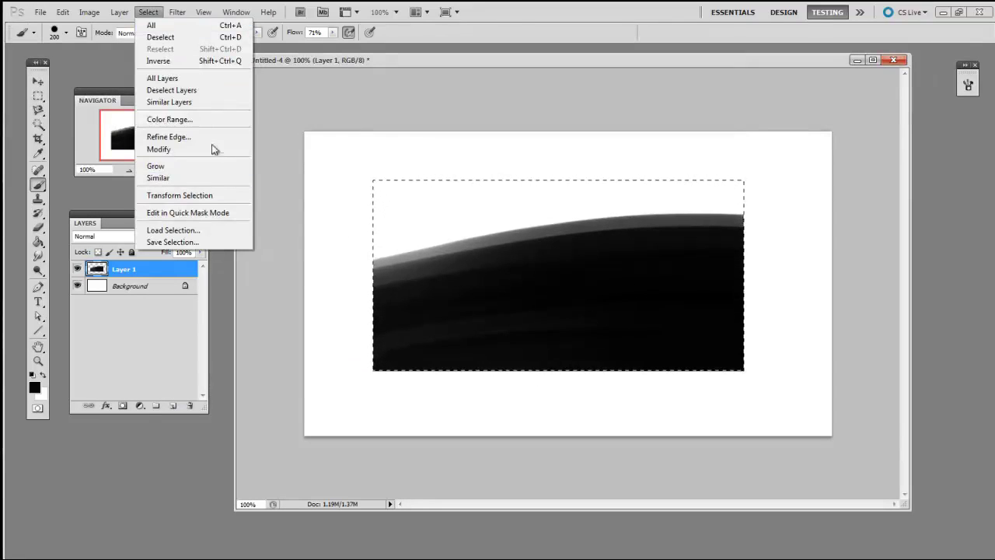
pyautogui.click(218, 61)
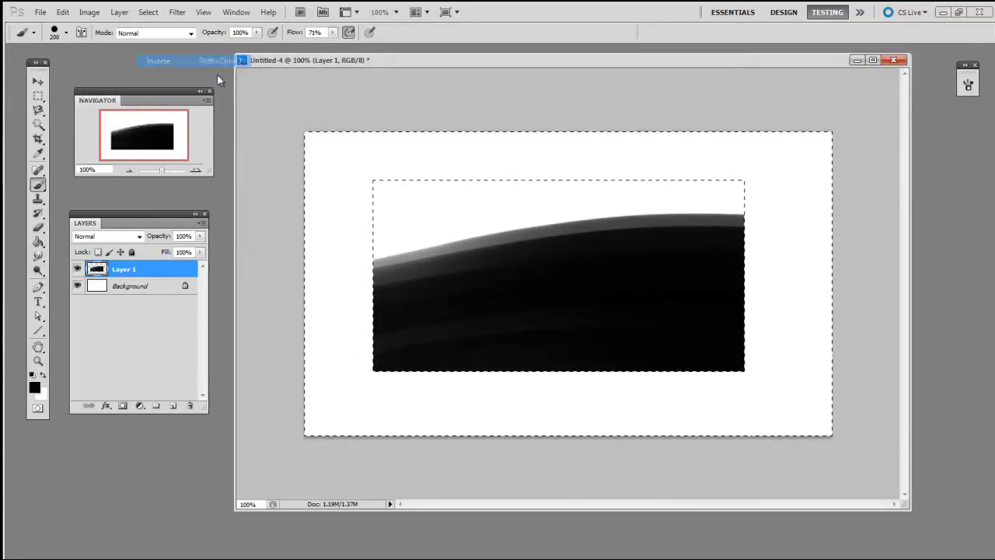
# Fill the inverted selection with white on a new layer above Layer 1, and deselect.
pyautogui.click(171, 406)
pyautogui.press('g')
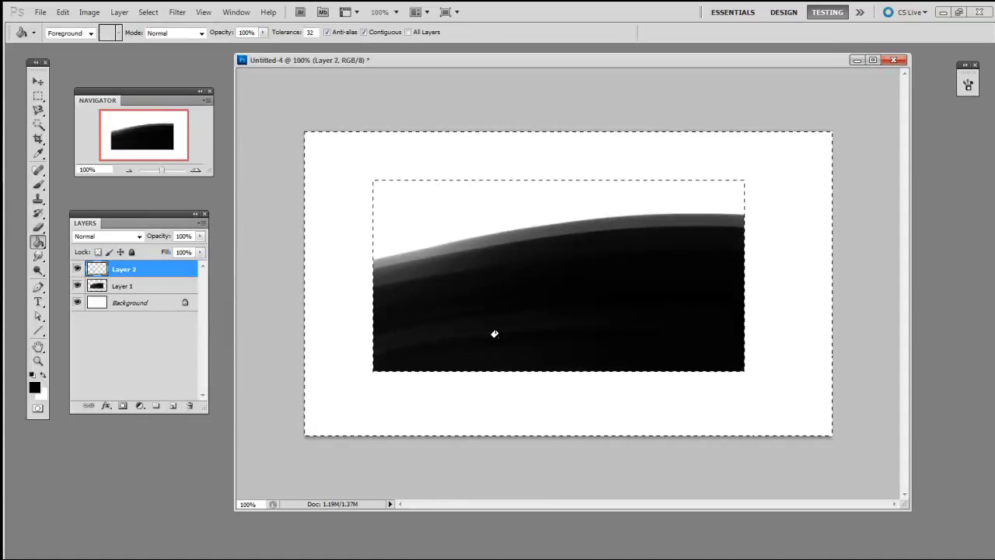
pyautogui.press('x')
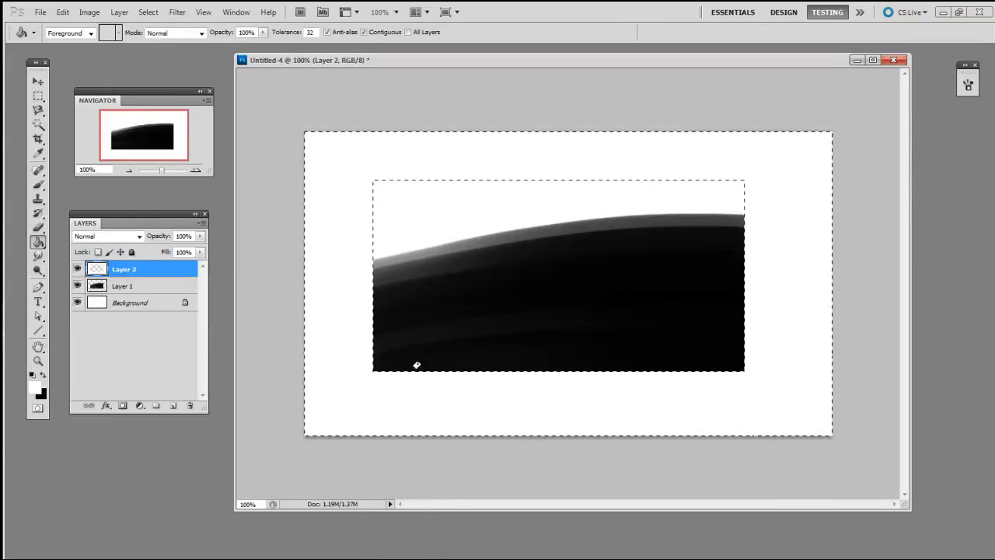
pyautogui.click(434, 374)
pyautogui.hotkey('ctrl', 'd')
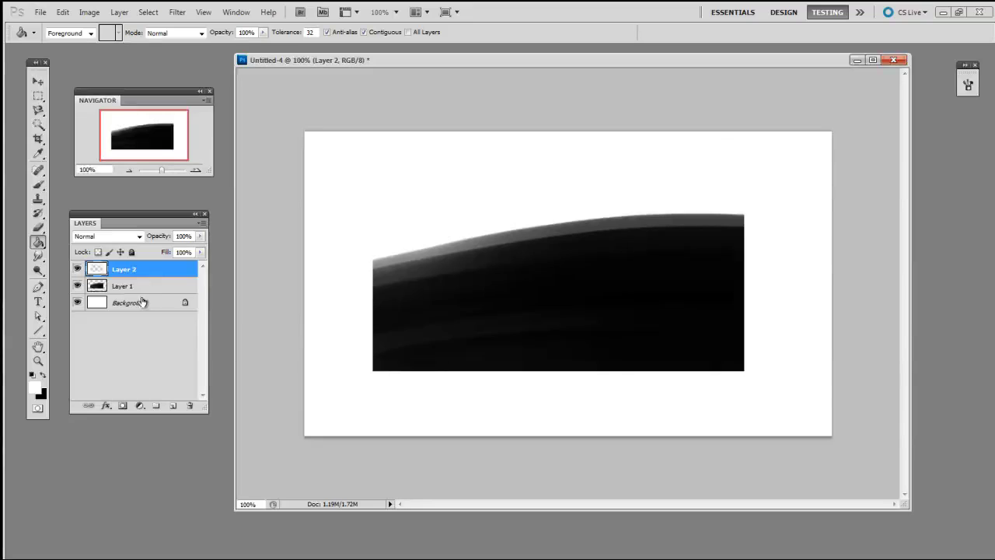
# Delete Layer 1, add an empty layer beneath Layer 2, and choose the 19 px hard round brush.
pyautogui.moveTo(152, 296); pyautogui.dragTo(190, 405)
pyautogui.hotkey('ctrl', 'shift', 'alt', 'n')
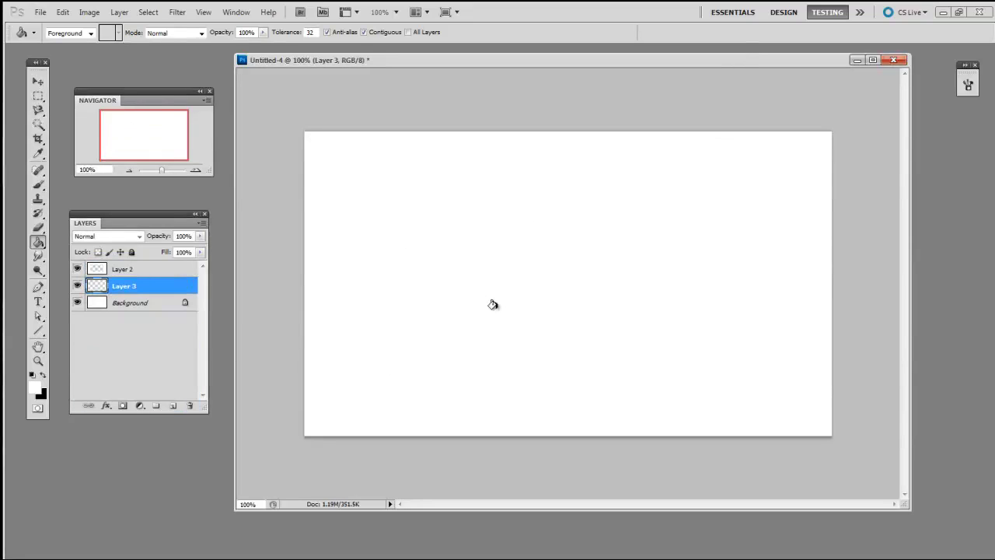
pyautogui.press('b')
pyautogui.rightClick(498, 305)
pyautogui.click(564, 385)
pyautogui.click(524, 379)
pyautogui.click(416, 358)
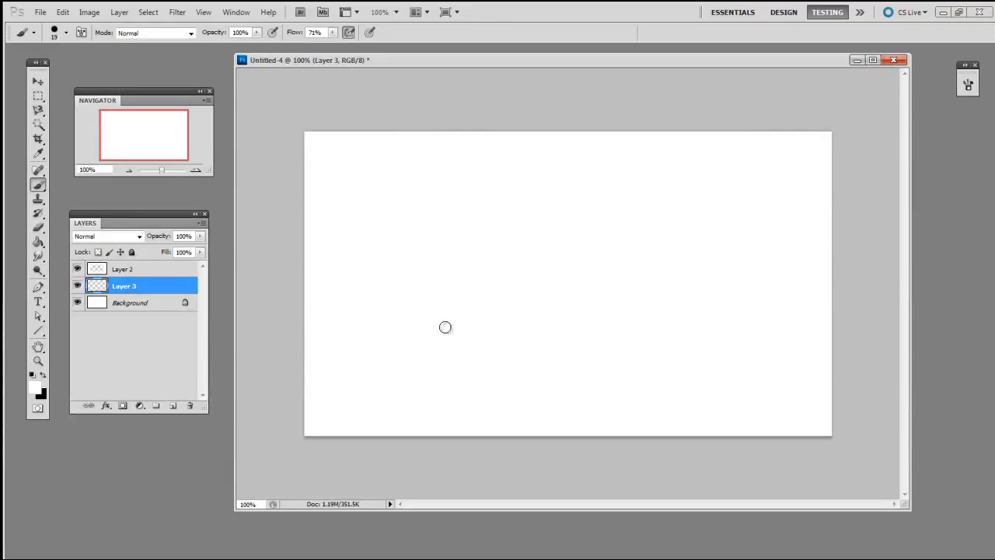
# Paint sweeping black strokes across the window of the white frame on Layer 3 with the brush enlarged to 150 px.
pyautogui.press(']')
pyautogui.press(']')
pyautogui.press(']')
pyautogui.press(']')
pyautogui.press(']')
pyautogui.press(']')
pyautogui.press(']')
pyautogui.press(']')
pyautogui.moveTo(373, 288); pyautogui.dragTo(744, 248)
pyautogui.moveTo(374, 311); pyautogui.dragTo(744, 269)
pyautogui.moveTo(373, 336)
pyautogui.mouseDown()
pyautogui.moveTo(744, 307)
pyautogui.moveTo(808, 349)
pyautogui.mouseUp()
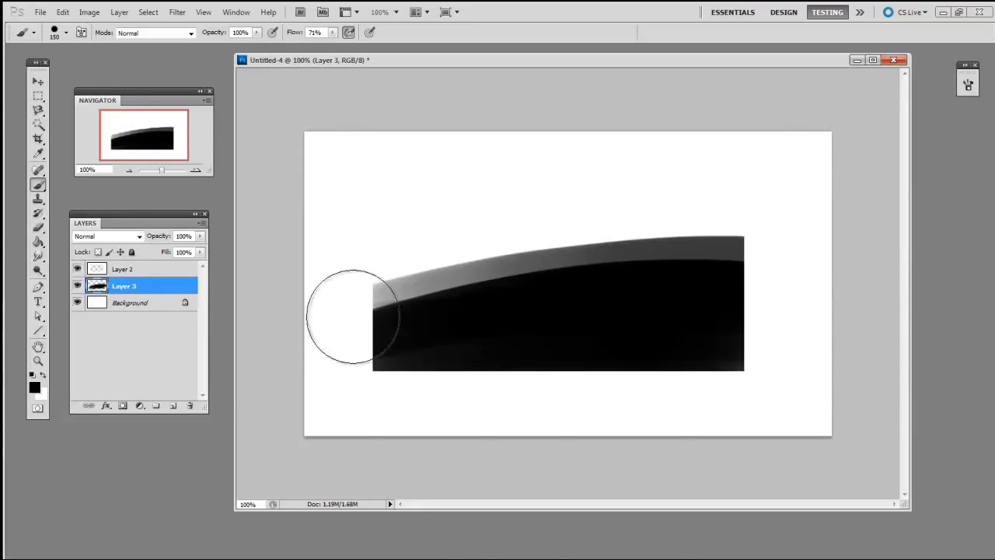
pyautogui.moveTo(349, 311); pyautogui.dragTo(846, 293)
pyautogui.moveTo(373, 284); pyautogui.dragTo(809, 284)
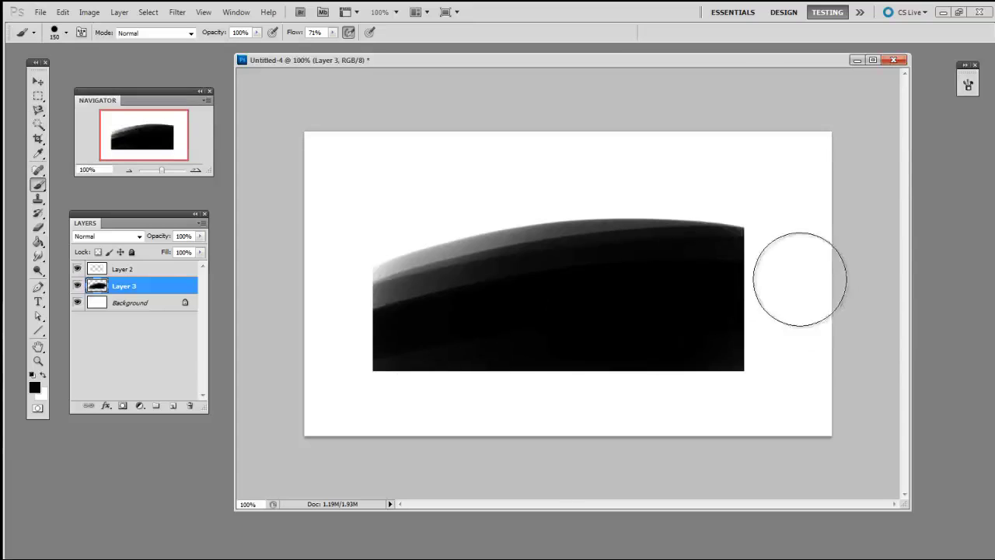
# Shift the white frame on Layer 2 slightly with the Move tool.
pyautogui.press('v')
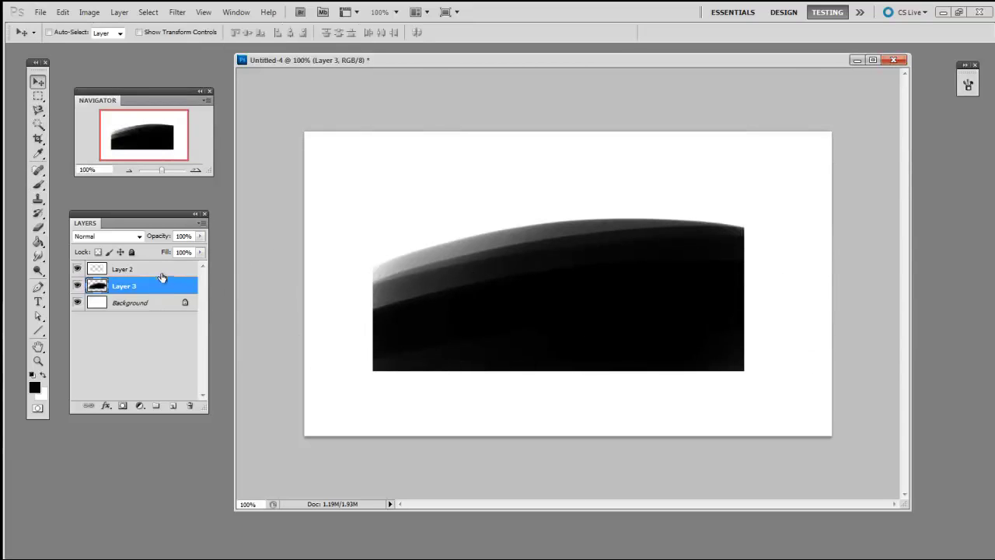
pyautogui.click(164, 270)
pyautogui.moveTo(753, 393)
pyautogui.mouseDown()
pyautogui.moveTo(741, 371)
pyautogui.moveTo(769, 404)
pyautogui.moveTo(728, 397)
pyautogui.moveTo(771, 384)
pyautogui.moveTo(746, 406)
pyautogui.moveTo(755, 396)
pyautogui.mouseUp()
pyautogui.hotkey('alt', '[')
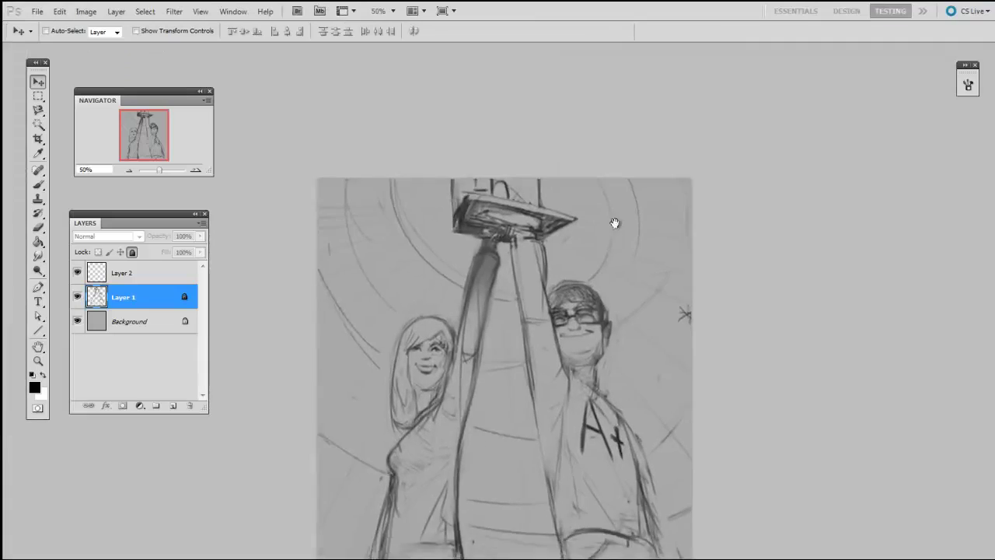
# Create a new layer above Layer 1 of the couple sketch and set up a hard round brush with white as foreground.
pyautogui.hotkey('ctrl', 'shift', 'alt', 'n')
pyautogui.press('b')
pyautogui.rightClick(472, 254)
pyautogui.click(497, 327)
pyautogui.press('space')
pyautogui.moveTo(395, 302); pyautogui.dragTo(395, 303)
pyautogui.click(42, 374)
# Paint a white stroke along the inner edge of the woman's torso on Layer 3 with a 60 px brush.
pyautogui.press('space')
pyautogui.moveTo(482, 256)
pyautogui.mouseDown()
pyautogui.moveTo(514, 207)
pyautogui.moveTo(468, 182)
pyautogui.moveTo(497, 293)
pyautogui.moveTo(506, 428)
pyautogui.mouseUp()
pyautogui.hotkey('ctrl', '+')
pyautogui.press(']')
pyautogui.press(']')
pyautogui.press(']')
pyautogui.press(']')
pyautogui.press(']')
pyautogui.press(']')
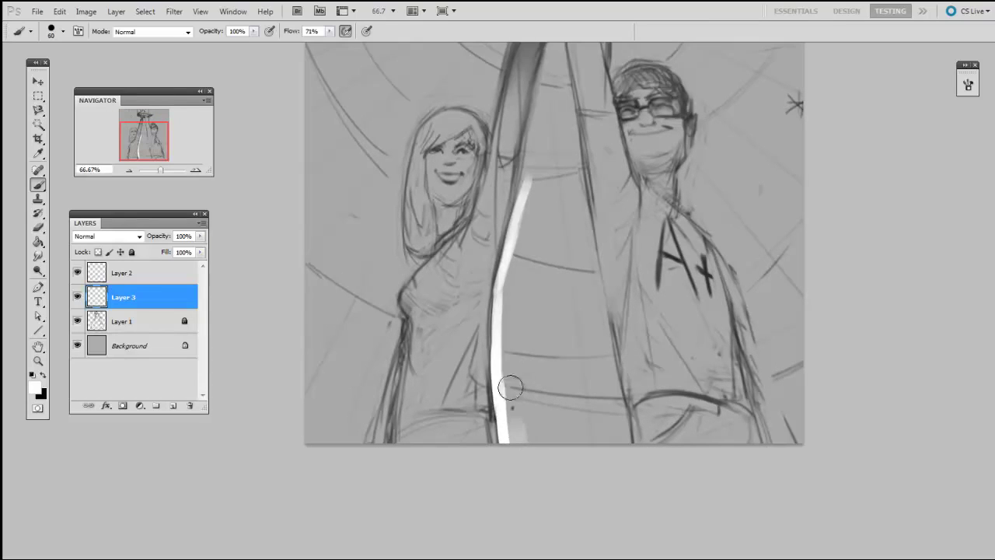
pyautogui.moveTo(505, 297); pyautogui.dragTo(508, 466)
# Extend the white edge up along the woman's raised arm with the brush reduced to 30 px.
pyautogui.press('[')
pyautogui.press('[')
pyautogui.press('[')
pyautogui.press('space')
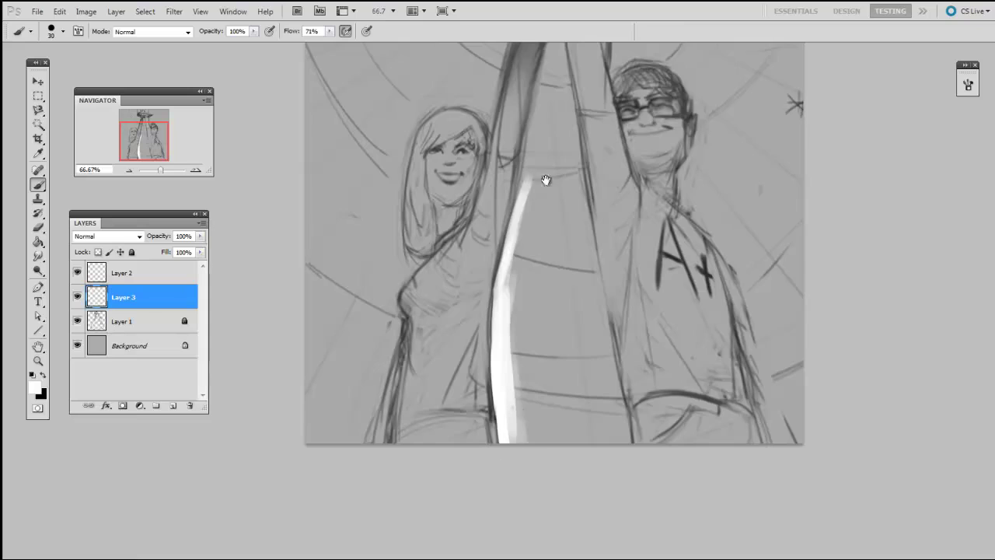
pyautogui.moveTo(544, 175); pyautogui.dragTo(517, 202)
pyautogui.hotkey('ctrl', '+')
pyautogui.press('space')
pyautogui.moveTo(526, 155); pyautogui.dragTo(504, 280)
pyautogui.moveTo(479, 246); pyautogui.dragTo(462, 328)
pyautogui.moveTo(482, 186)
pyautogui.mouseDown()
pyautogui.moveTo(470, 280)
pyautogui.moveTo(516, 60)
pyautogui.mouseUp()
# Trim the white edge along the woman's raised arm using a hard round eraser at 20 px.
pyautogui.press('e')
pyautogui.rightClick(468, 164)
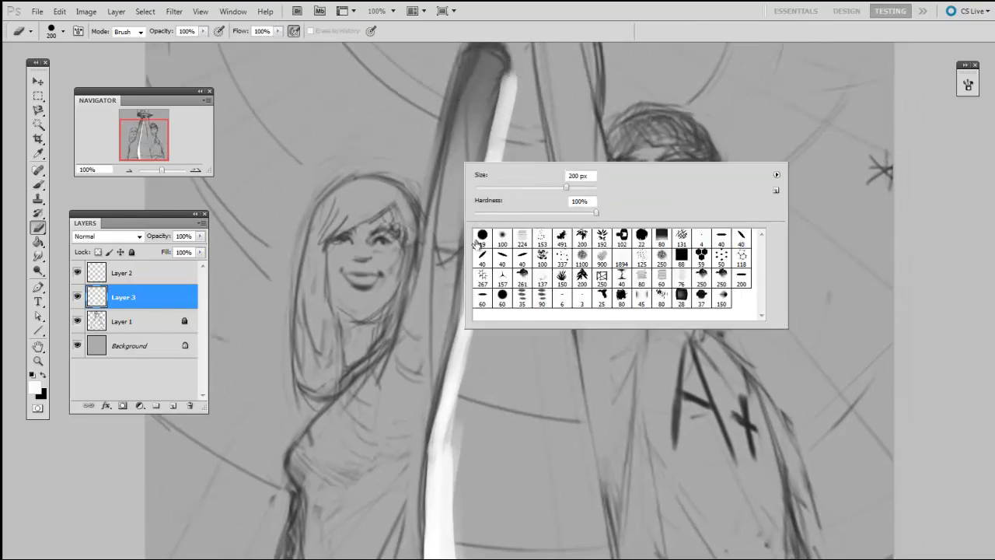
pyautogui.doubleClick(480, 238)
pyautogui.moveTo(484, 157); pyautogui.dragTo(500, 56)
pyautogui.moveTo(489, 127); pyautogui.dragTo(465, 209)
pyautogui.moveTo(479, 166); pyautogui.dragTo(465, 207)
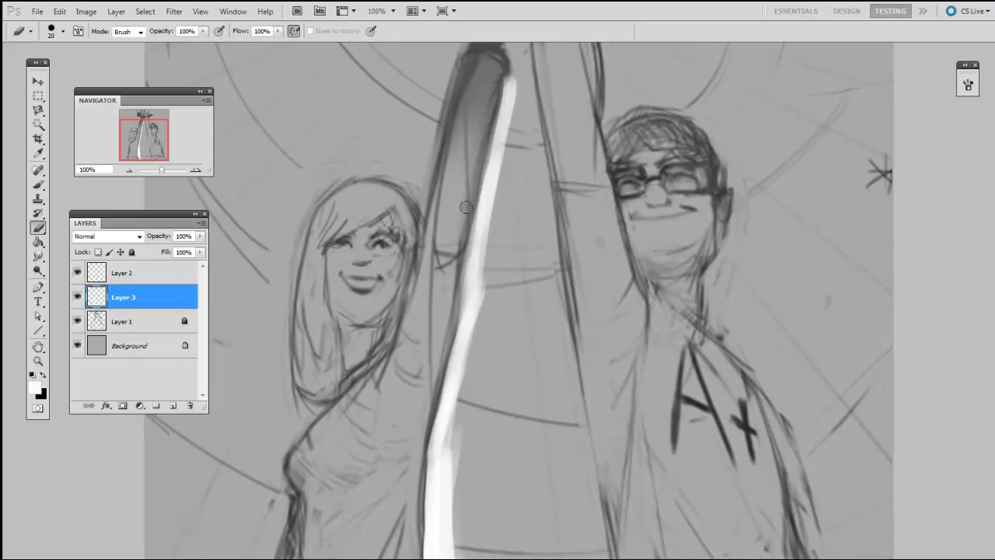
pyautogui.moveTo(498, 147); pyautogui.dragTo(555, 178)
# Fill the gap between the raised arms and the background around both figures with white, using the 30 px brush.
pyautogui.press('b')
pyautogui.moveTo(573, 132)
pyautogui.mouseDown()
pyautogui.moveTo(568, 75)
pyautogui.moveTo(578, 73)
pyautogui.moveTo(566, 262)
pyautogui.mouseUp()
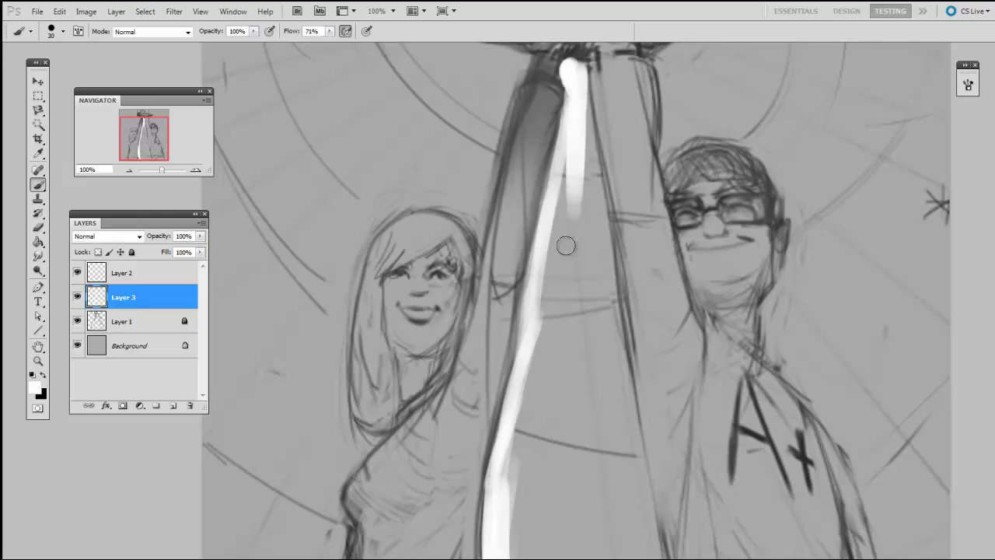
pyautogui.moveTo(576, 109); pyautogui.dragTo(540, 324)
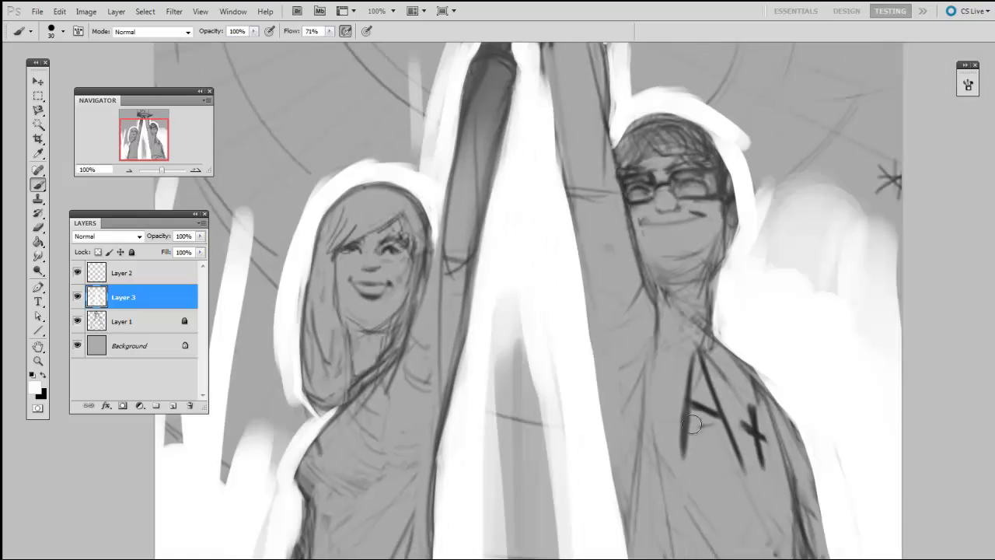
pyautogui.moveTo(604, 343); pyautogui.dragTo(615, 324)
# Create a new layer above Layer 3 and choose the 100 px soft round brush.
pyautogui.hotkey('ctrl', 'shift', 'alt', 'n')
pyautogui.rightClick(507, 351)
pyautogui.click(536, 434)
pyautogui.moveTo(409, 485); pyautogui.dragTo(435, 412)
pyautogui.moveTo(470, 458)
pyautogui.mouseDown()
pyautogui.moveTo(480, 441)
pyautogui.moveTo(502, 463)
pyautogui.mouseUp()
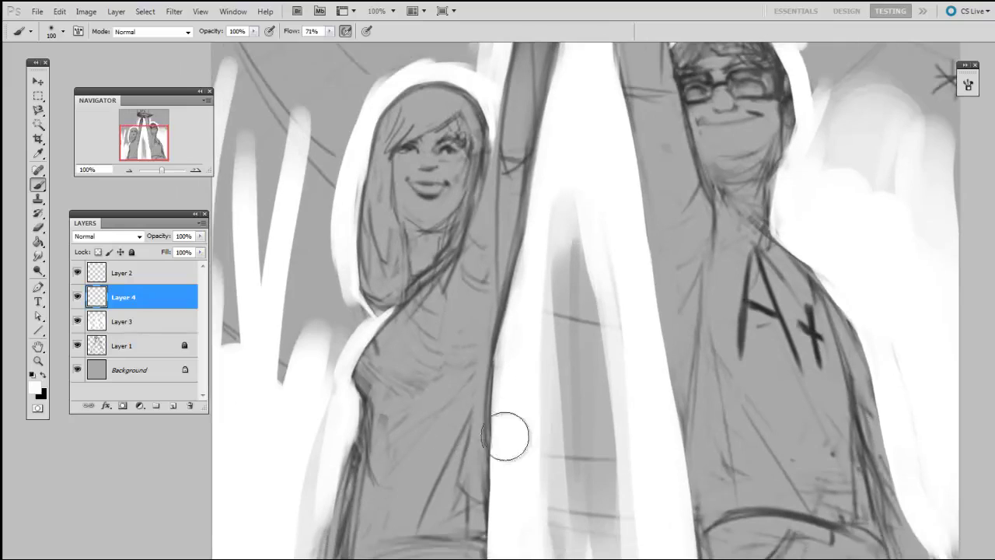
# Brush a soft white haze over the inner side of the man's lower torso with the brush enlarged to 200 px.
pyautogui.press(']')
pyautogui.press(']')
pyautogui.press(']')
pyautogui.moveTo(343, 553); pyautogui.dragTo(344, 533)
pyautogui.moveTo(705, 496)
pyautogui.mouseDown()
pyautogui.moveTo(693, 461)
pyautogui.moveTo(656, 471)
pyautogui.mouseUp()
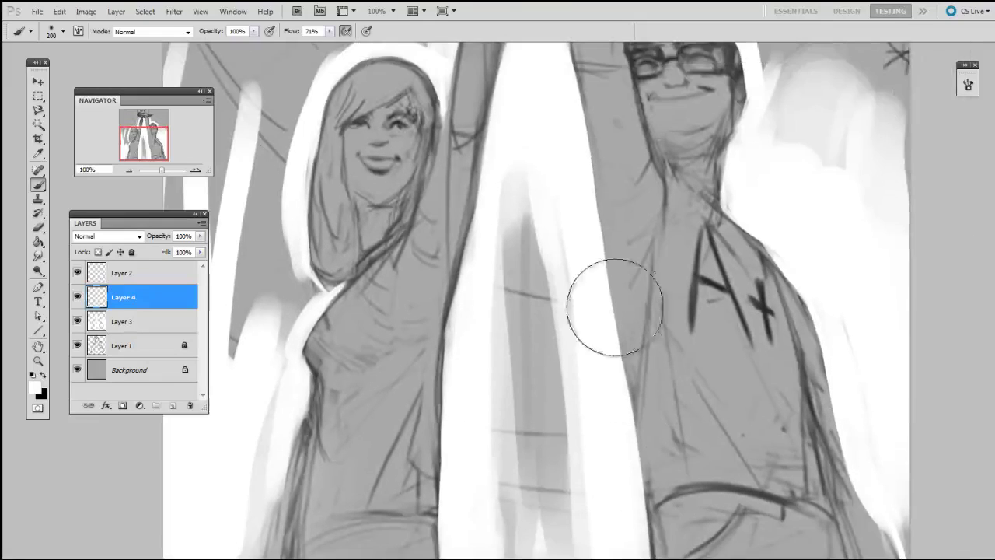
pyautogui.moveTo(640, 329); pyautogui.dragTo(536, 158)
pyautogui.hotkey('ctrl', '+')
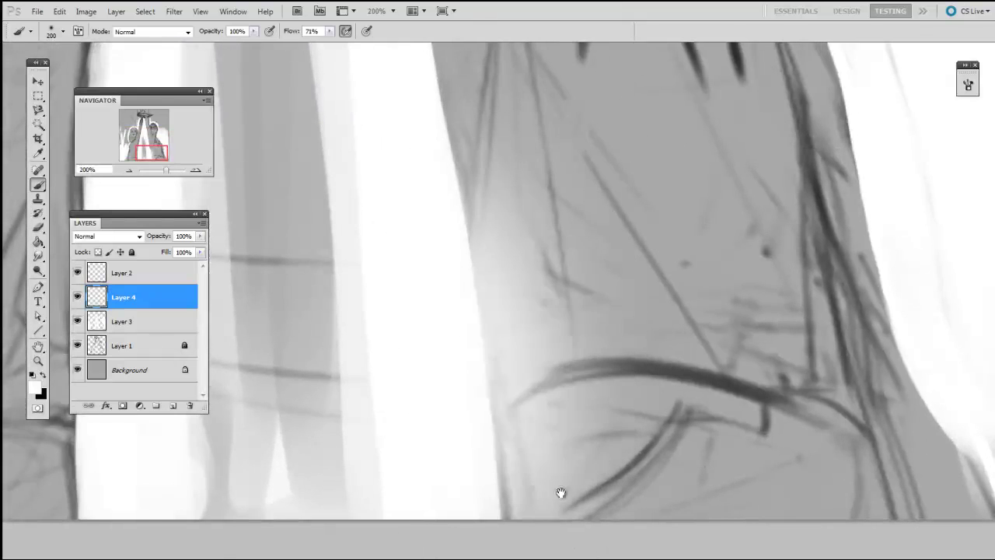
pyautogui.moveTo(475, 255); pyautogui.dragTo(498, 387)
# Refine the white haze along the man's inner side with the soft brush reduced to 100 px.
pyautogui.press('[')
pyautogui.press('[')
pyautogui.press('[')
pyautogui.press('[')
pyautogui.moveTo(474, 422); pyautogui.dragTo(471, 254)
pyautogui.moveTo(511, 360); pyautogui.dragTo(519, 471)
pyautogui.moveTo(464, 104); pyautogui.dragTo(642, 355)
pyautogui.hotkey('ctrl', '-')
pyautogui.moveTo(724, 131); pyautogui.dragTo(765, 102)
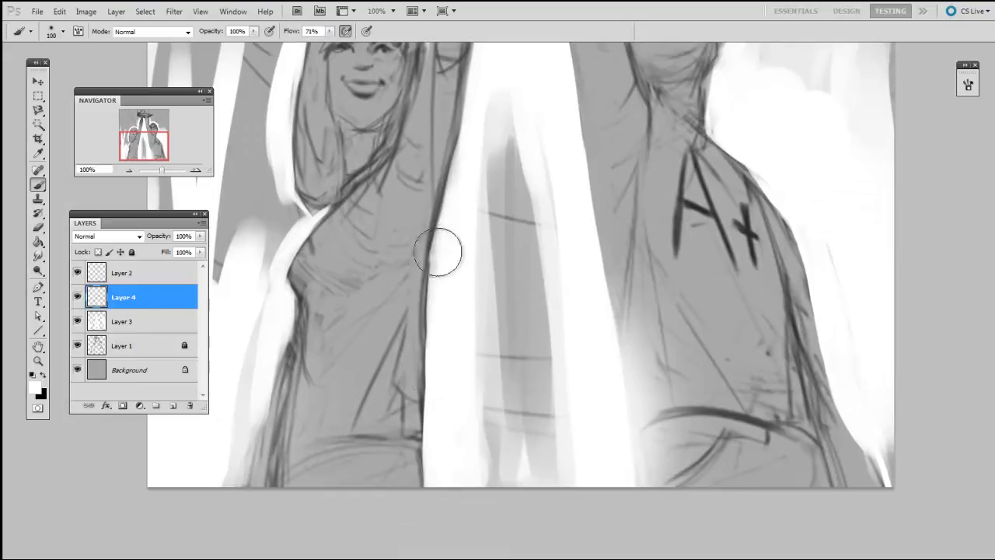
# Fade both sides of the woman's torso with soft white strokes, enlarging the brush to 175 px.
pyautogui.moveTo(437, 253); pyautogui.dragTo(432, 506)
pyautogui.press(']')
pyautogui.moveTo(419, 353); pyautogui.dragTo(615, 215)
pyautogui.press(']')
pyautogui.press(']')
pyautogui.moveTo(458, 219); pyautogui.dragTo(436, 486)
pyautogui.moveTo(474, 175); pyautogui.dragTo(422, 470)
pyautogui.moveTo(482, 240); pyautogui.dragTo(438, 289)
pyautogui.moveTo(443, 233); pyautogui.dragTo(424, 483)
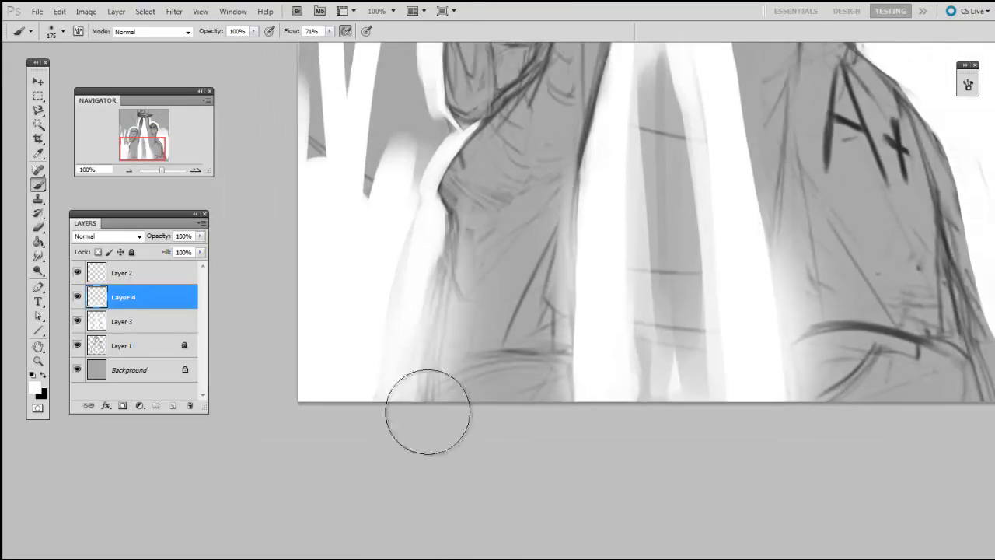
# Soften the inner edge of the man's raised arm with the soft white brush reduced to 90 px.
pyautogui.moveTo(707, 171); pyautogui.dragTo(554, 330)
pyautogui.moveTo(586, 411); pyautogui.dragTo(507, 456)
pyautogui.press('[')
pyautogui.press('[')
pyautogui.press('[')
pyautogui.press('[')
pyautogui.moveTo(466, 109)
pyautogui.mouseDown()
pyautogui.moveTo(506, 382)
pyautogui.moveTo(485, 218)
pyautogui.moveTo(551, 444)
pyautogui.moveTo(630, 380)
pyautogui.mouseUp()
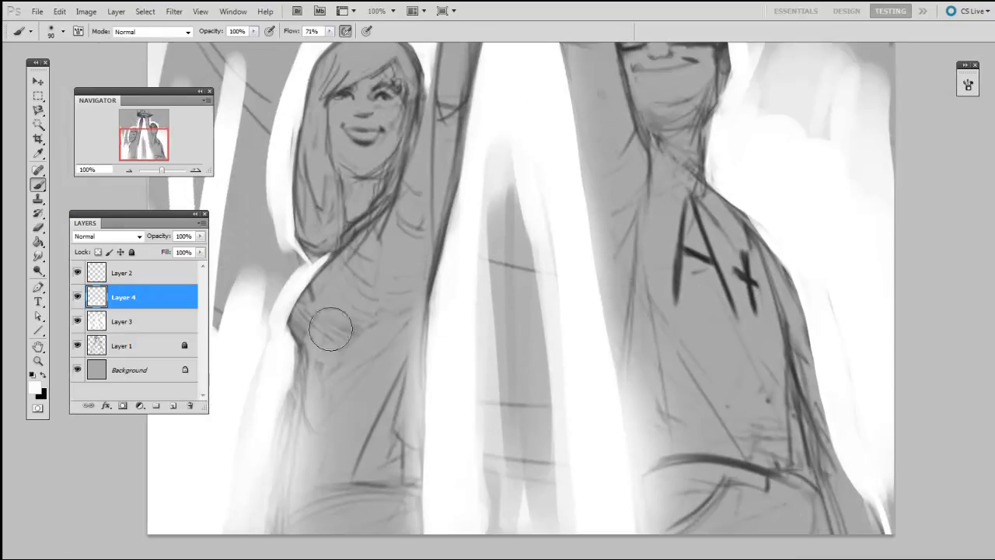
# Erase white haze from the woman's lower torso on Layer 4 with a hard round eraser enlarged to 60 px.
pyautogui.press('e')
pyautogui.rightClick(351, 375)
pyautogui.click(390, 440)
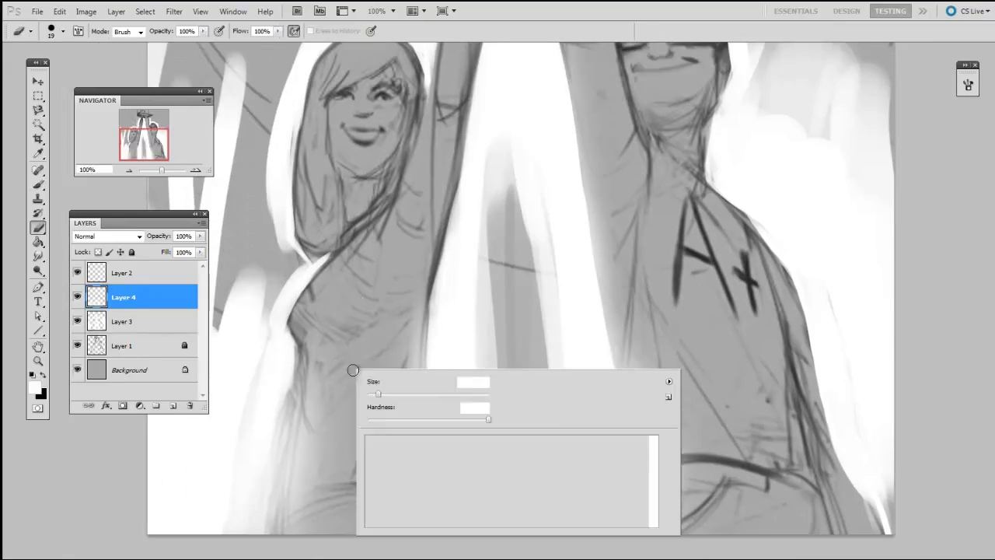
pyautogui.moveTo(353, 466); pyautogui.dragTo(346, 475)
pyautogui.press(']')
pyautogui.press(']')
pyautogui.press(']')
pyautogui.press(']')
pyautogui.moveTo(303, 358)
pyautogui.mouseDown()
pyautogui.moveTo(321, 441)
pyautogui.moveTo(373, 349)
pyautogui.moveTo(360, 173)
pyautogui.mouseUp()
pyautogui.press(']')
pyautogui.press(']')
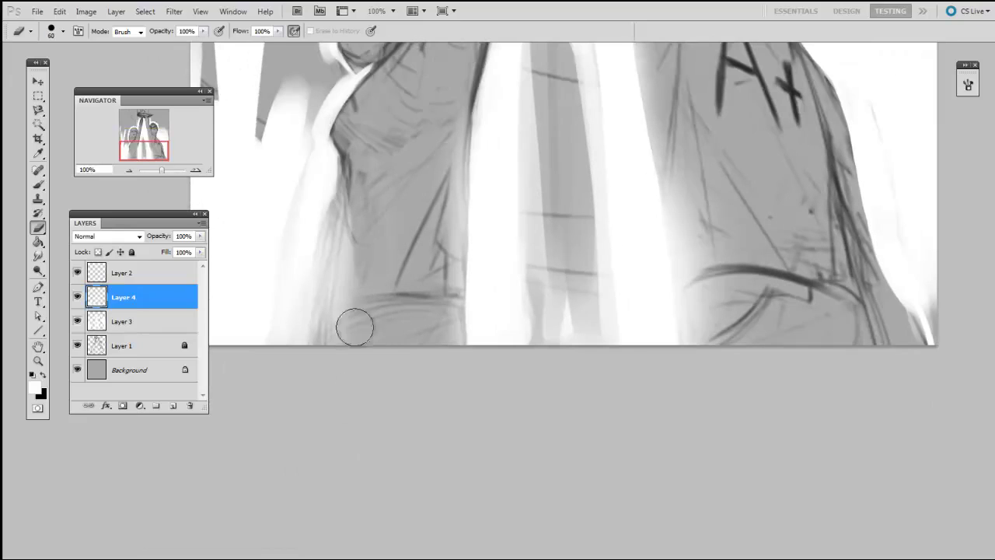
# Clean up the remaining haze along the woman's torso and inner edge with the eraser at 50 px.
pyautogui.moveTo(449, 347); pyautogui.dragTo(402, 487)
pyautogui.press('[')
pyautogui.moveTo(402, 251); pyautogui.dragTo(386, 359)
pyautogui.moveTo(421, 183); pyautogui.dragTo(389, 404)
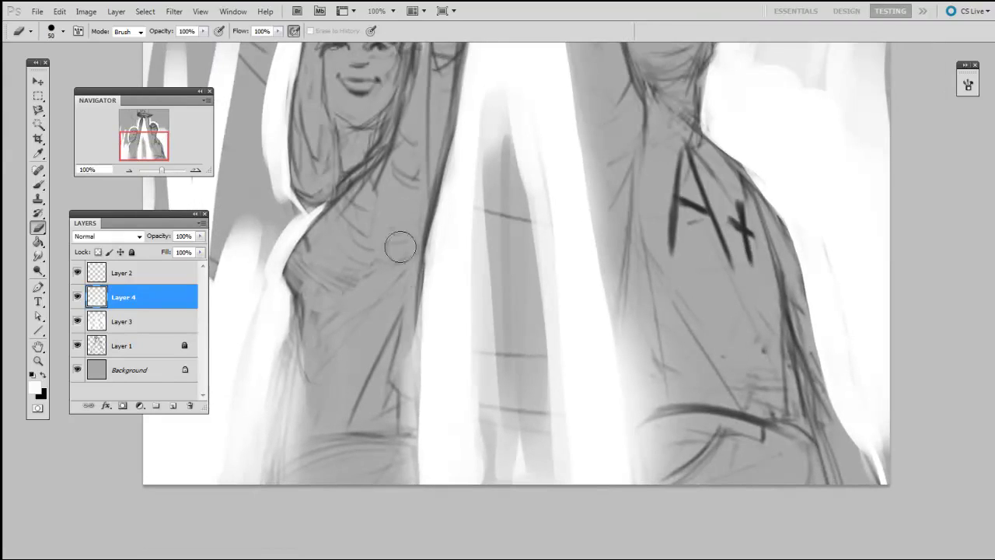
# Erase the white haze over the man's waist and lower inner side with the eraser at 70 px.
pyautogui.moveTo(513, 277); pyautogui.dragTo(439, 429)
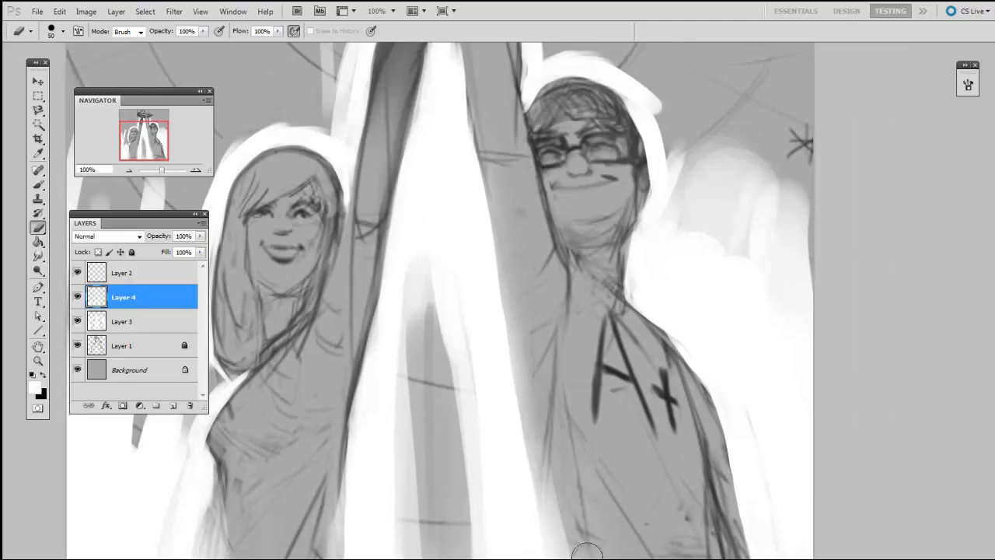
pyautogui.moveTo(582, 527); pyautogui.dragTo(566, 349)
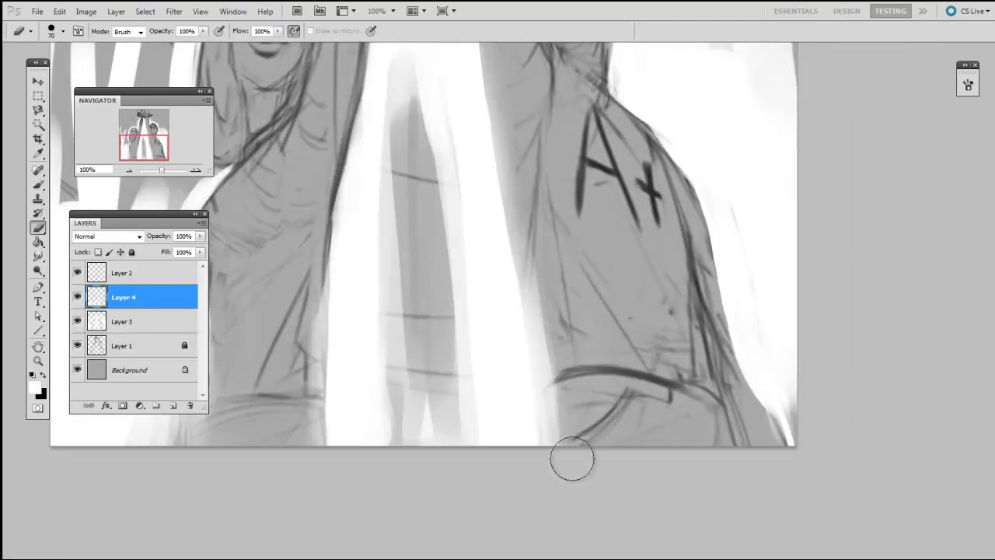
pyautogui.moveTo(565, 528); pyautogui.dragTo(560, 427)
pyautogui.moveTo(528, 46)
pyautogui.mouseDown()
pyautogui.moveTo(555, 246)
pyautogui.moveTo(606, 482)
pyautogui.mouseUp()
pyautogui.hotkey('ctrl', '-')
pyautogui.moveTo(524, 195); pyautogui.dragTo(526, 132)
pyautogui.moveTo(476, 360); pyautogui.dragTo(495, 244)
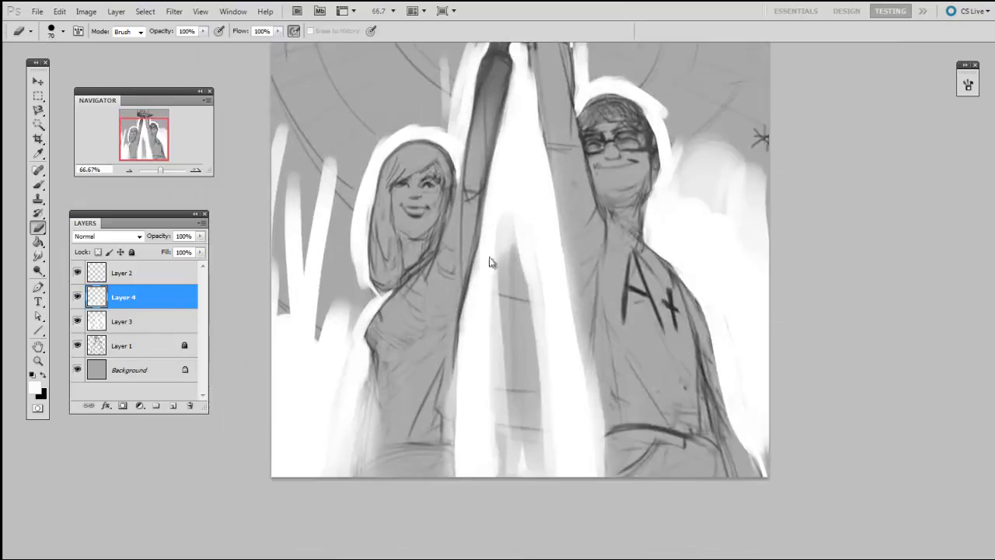
# Create a new layer above Layer 4 and choose the 19 px hard round brush.
pyautogui.hotkey('ctrl', 'alt', 'shift', 'n')
pyautogui.press('b')
pyautogui.rightClick(493, 264)
pyautogui.click(507, 340)
pyautogui.press('Return')
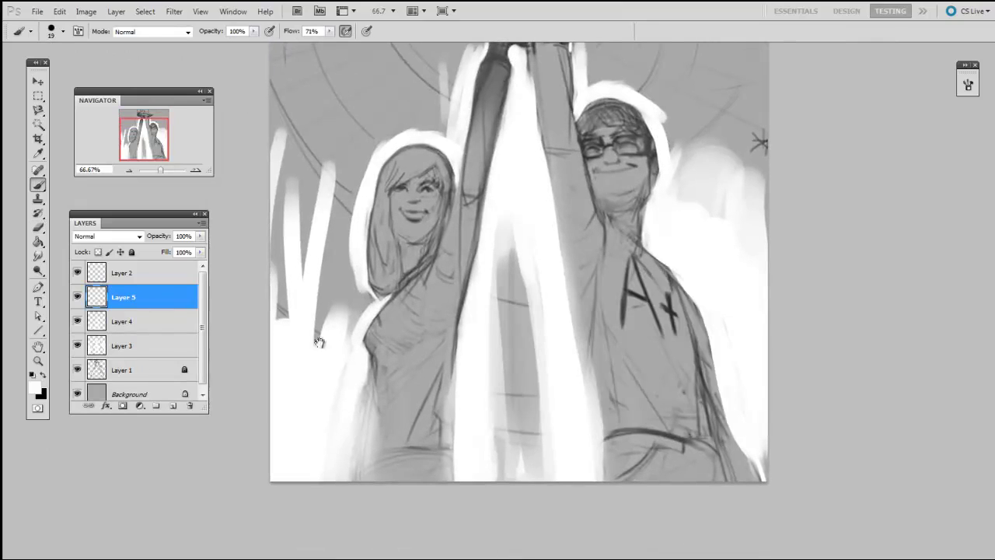
# Paint white on Layer 5 over the gray background beside the woman, enlarging the hard round brush for the open areas.
pyautogui.moveTo(302, 364); pyautogui.dragTo(373, 425)
pyautogui.press(']')
pyautogui.press(']')
pyautogui.press(']')
pyautogui.press(']')
pyautogui.press(']')
pyautogui.press(']')
pyautogui.press(']')
pyautogui.press(']')
pyautogui.press(']')
pyautogui.press(']')
pyautogui.press(']')
pyautogui.moveTo(343, 249); pyautogui.dragTo(389, 406)
pyautogui.press('[')
pyautogui.press('[')
pyautogui.press('[')
pyautogui.moveTo(412, 355)
pyautogui.mouseDown()
pyautogui.moveTo(422, 382)
pyautogui.moveTo(412, 217)
pyautogui.moveTo(404, 262)
pyautogui.moveTo(418, 251)
pyautogui.moveTo(381, 266)
pyautogui.moveTo(332, 198)
pyautogui.mouseUp()
# Cover the remaining gray around the woman's torso and waist with white, adjusting the brush size to the gaps.
pyautogui.press('[')
pyautogui.press('[')
pyautogui.press('[')
pyautogui.press(']')
pyautogui.press(']')
pyautogui.press(']')
pyautogui.press(']')
pyautogui.press(']')
pyautogui.press(']')
pyautogui.press(']')
pyautogui.press(']')
pyautogui.press(']')
pyautogui.press(']')
pyautogui.press('[')
pyautogui.press('[')
pyautogui.press('[')
pyautogui.press('[')
pyautogui.press('[')
pyautogui.press('[')
pyautogui.press('[')
pyautogui.press('[')
pyautogui.moveTo(420, 412); pyautogui.dragTo(395, 453)
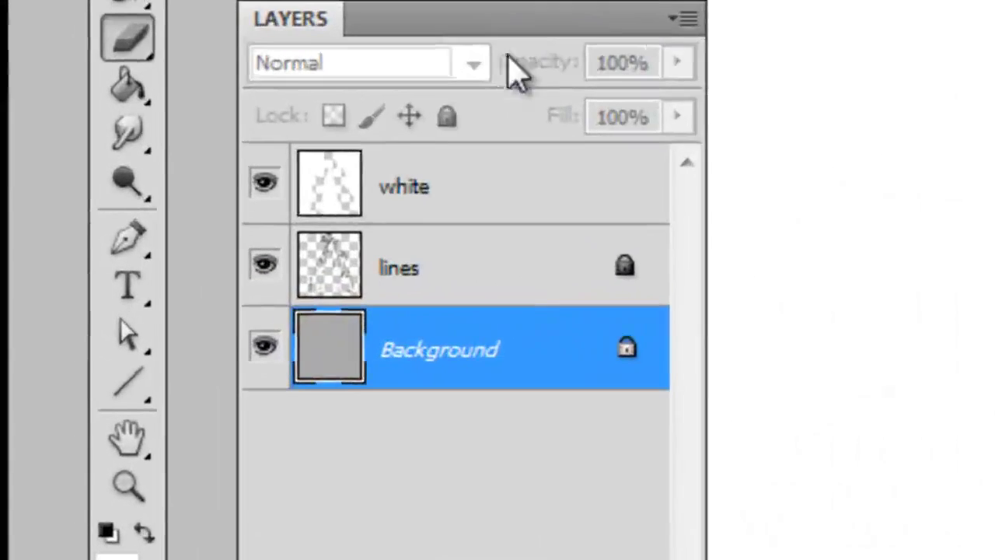
# Select the white layer, then hide and show it to compare the sketch with and without the mask.
pyautogui.click(153, 272)
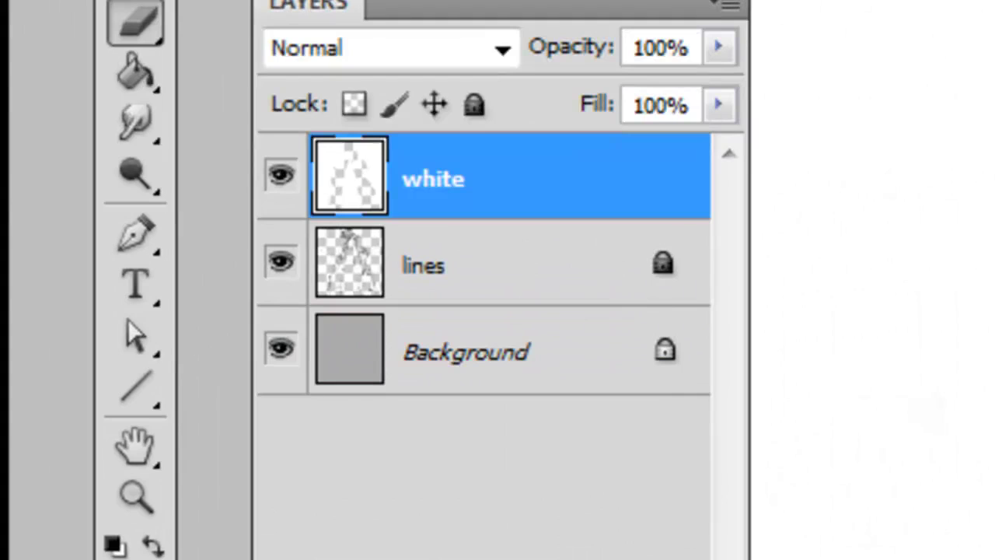
pyautogui.click(279, 179)
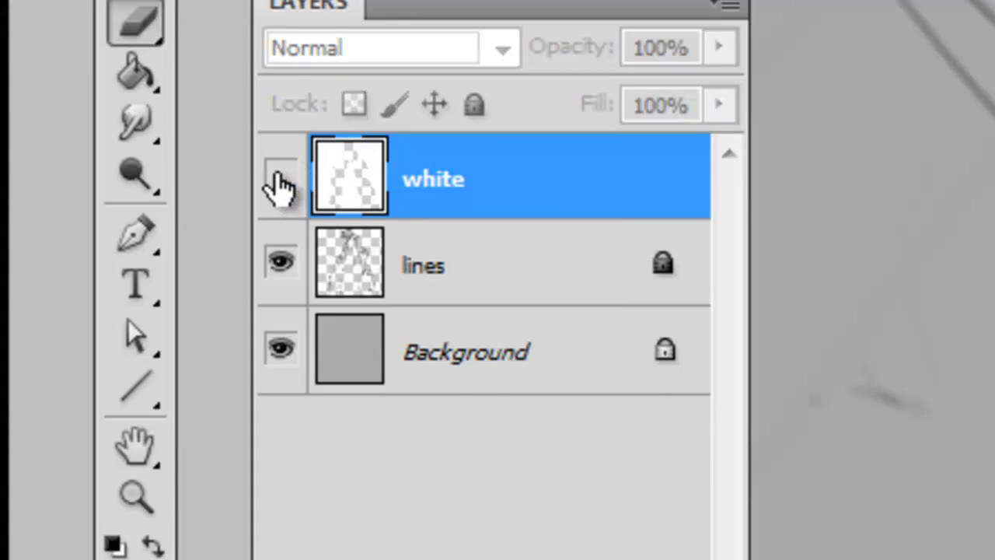
pyautogui.click(281, 178)
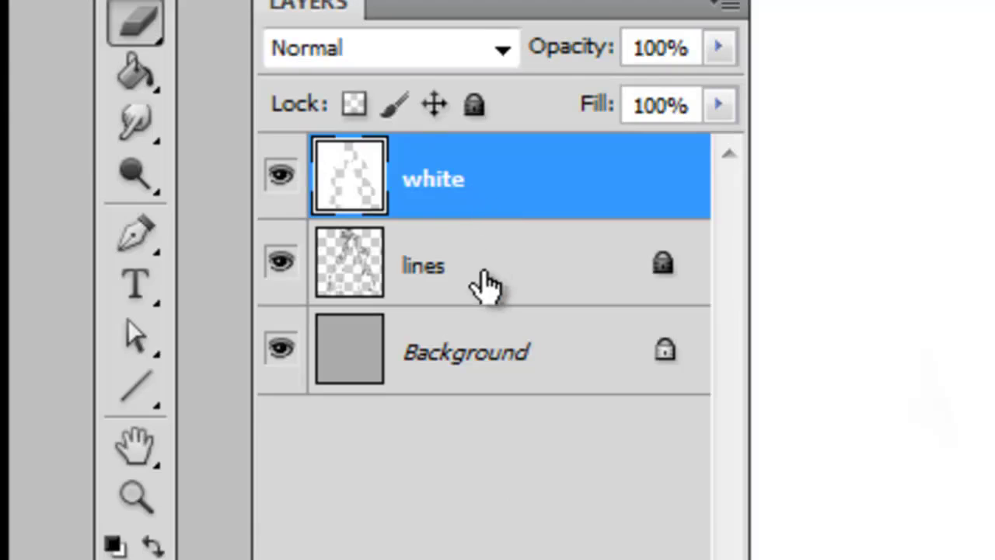
# Unlock the lines layer, set its blend mode to Multiply, and lock it again.
pyautogui.click(484, 285)
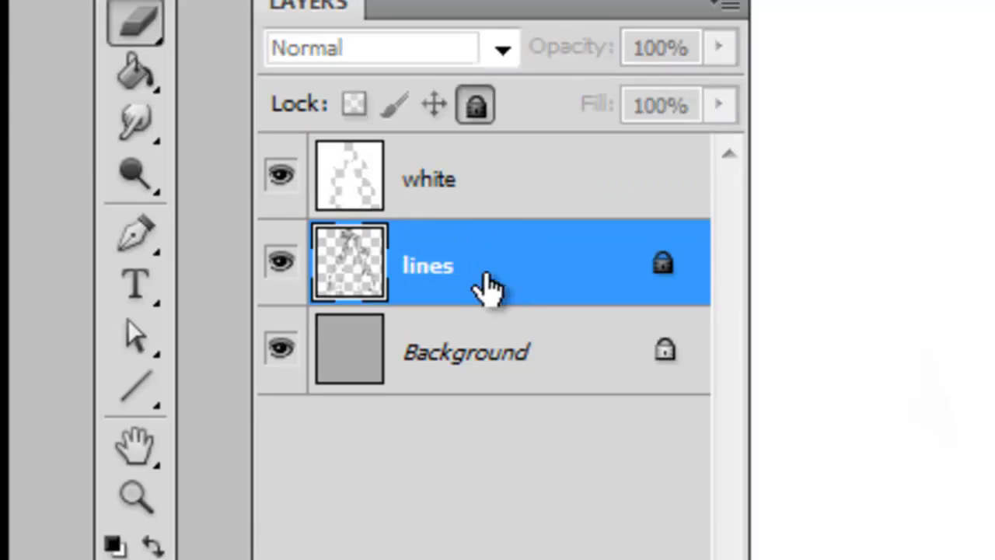
pyautogui.click(475, 104)
pyautogui.click(498, 56)
pyautogui.click(429, 247)
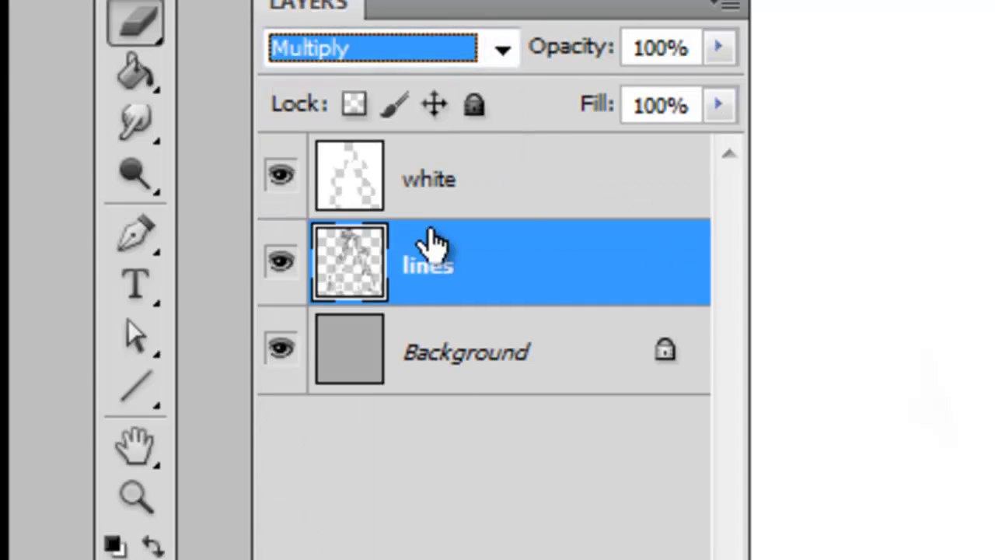
pyautogui.click(475, 104)
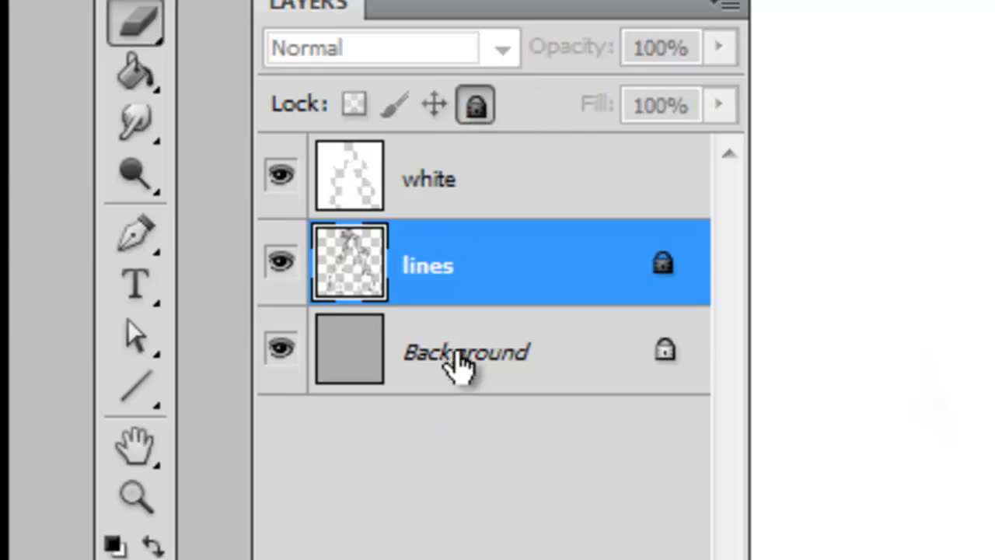
# Create a Multiply layer directly above the Background, choose the soft 100 px brush, and sample the gray of the woman's torso.
pyautogui.click(457, 364)
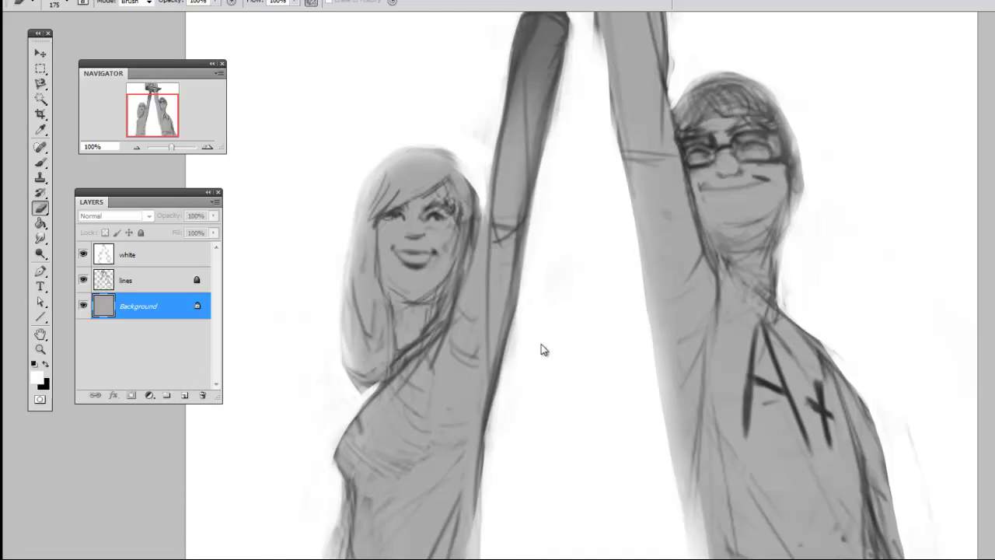
pyautogui.moveTo(515, 376); pyautogui.dragTo(522, 362)
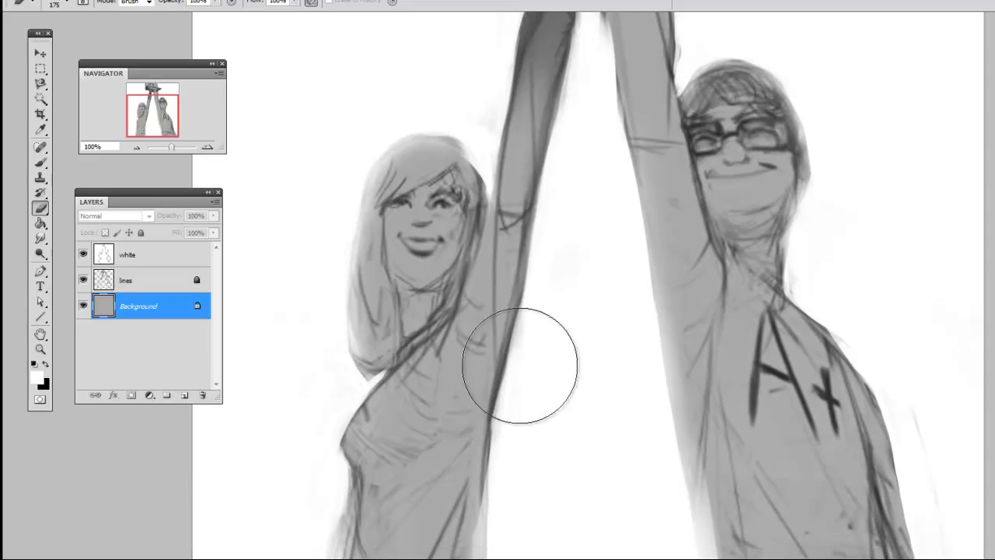
pyautogui.hotkey('ctrl', 'shift', 'alt', 'n')
pyautogui.hotkey('shift', 'alt', 'm')
pyautogui.press('b')
pyautogui.rightClick(537, 358)
pyautogui.click(572, 446)
pyautogui.moveTo(524, 478); pyautogui.dragTo(522, 476)
pyautogui.keyDown('alt'); pyautogui.click(466, 417); pyautogui.keyUp('alt')
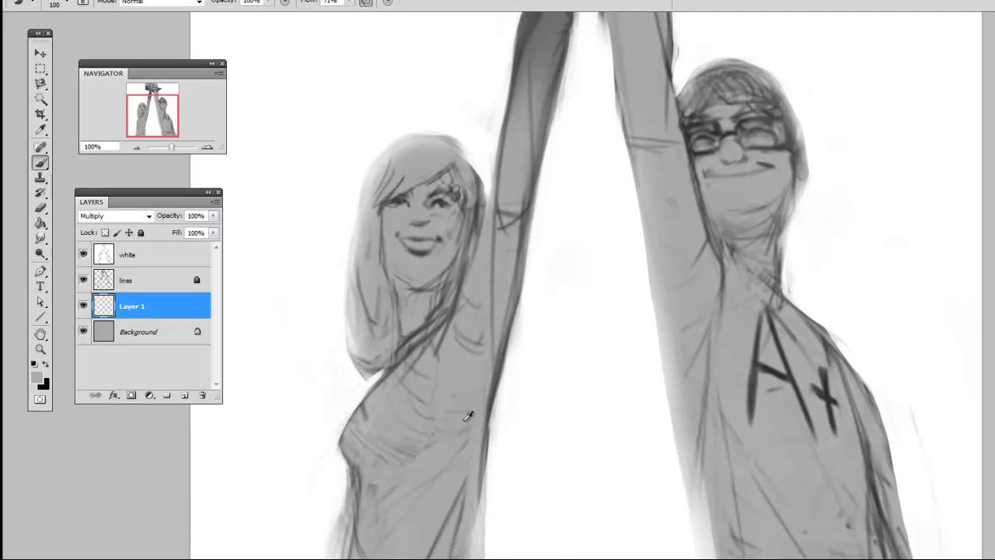
# Shade the lower parts of both figures with soft gray strokes on the Multiply layer, enlarging the brush to 600 px.
pyautogui.hotkey('ctrl', '-')
pyautogui.moveTo(566, 327); pyautogui.dragTo(576, 270)
pyautogui.press(']')
pyautogui.press(']')
pyautogui.press(']')
pyautogui.moveTo(465, 503); pyautogui.dragTo(478, 368)
pyautogui.press(']')
pyautogui.press(']')
pyautogui.press(']')
pyautogui.press(']')
pyautogui.press(']')
pyautogui.press(']')
pyautogui.moveTo(667, 451)
pyautogui.mouseDown()
pyautogui.moveTo(455, 472)
pyautogui.moveTo(522, 339)
pyautogui.mouseUp()
pyautogui.moveTo(686, 257); pyautogui.dragTo(585, 342)
# Choose the 19 px hard round brush and create another layer above Layer 1 set to Multiply.
pyautogui.hotkey('ctrl', '-')
pyautogui.rightClick(533, 267)
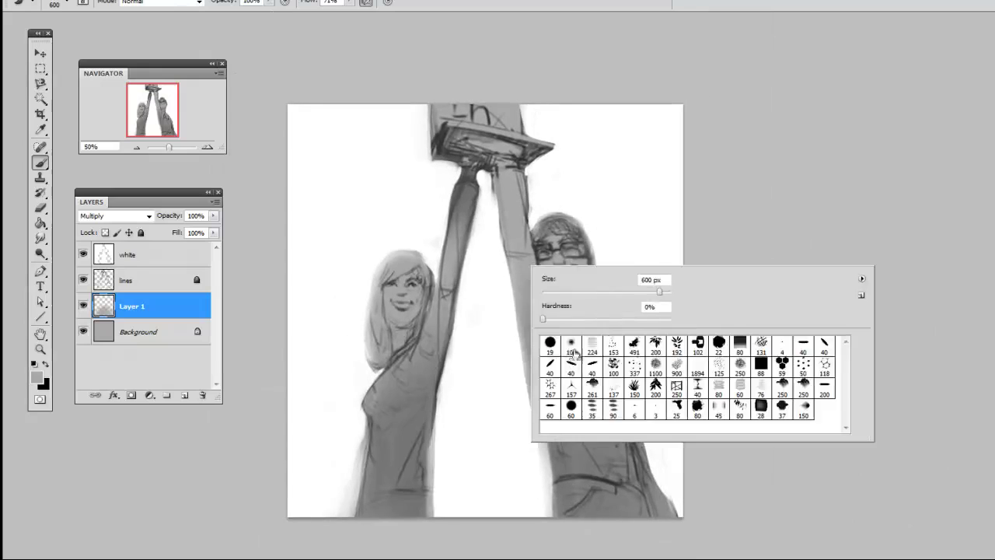
pyautogui.doubleClick(573, 351)
pyautogui.hotkey('ctrl', 'shift', 'alt', 'n')
pyautogui.click(115, 217)
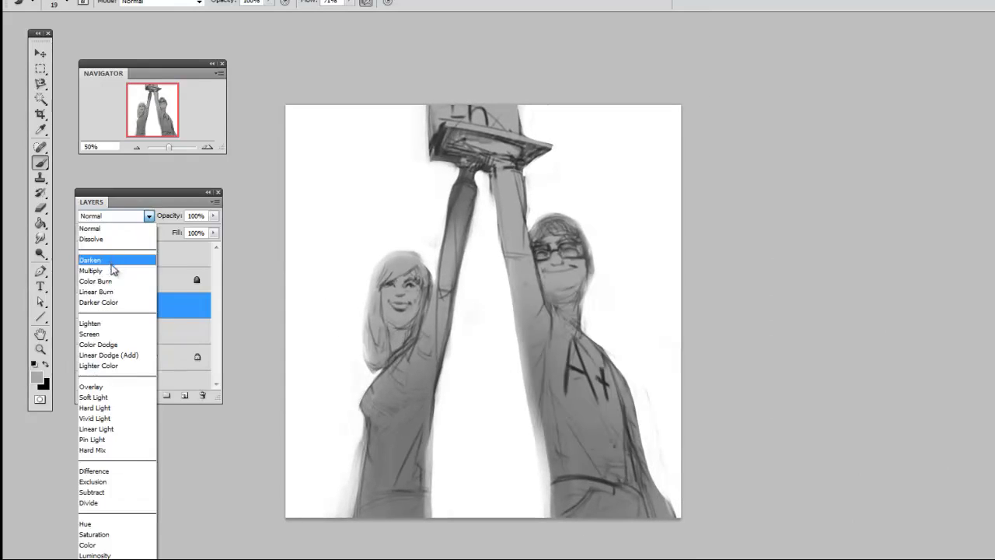
pyautogui.click(116, 274)
# Fill the man's shirt and raised arm with a darker gray on Layer 2, using the hard round brush enlarged to 70 px.
pyautogui.press(']')
pyautogui.press(']')
pyautogui.press(']')
pyautogui.press(']')
pyautogui.press(']')
pyautogui.press(']')
pyautogui.press(']')
pyautogui.press(']')
pyautogui.press(']')
pyautogui.press(']')
pyautogui.press(']')
pyautogui.press(']')
pyautogui.press(']')
pyautogui.press(']')
pyautogui.press(']')
pyautogui.press(']')
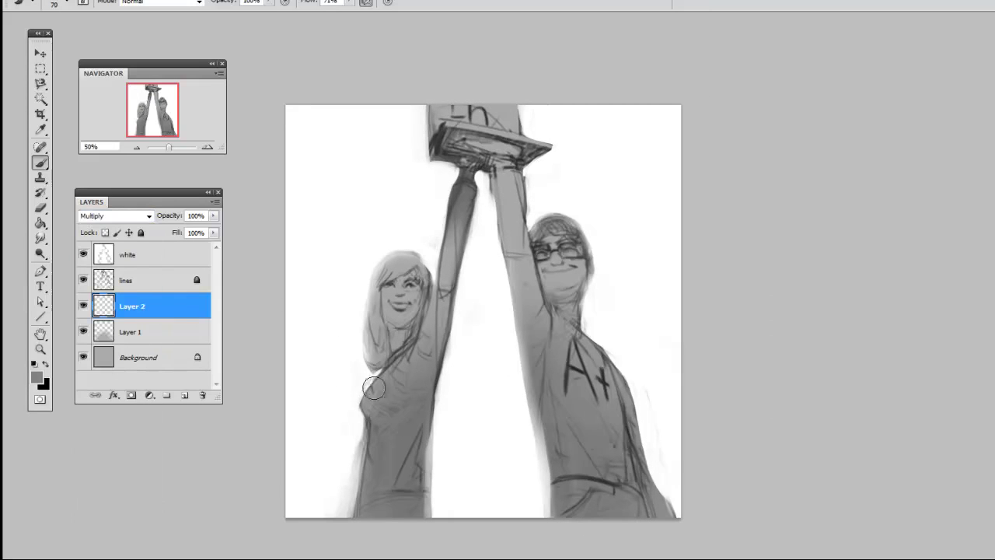
pyautogui.moveTo(467, 282)
pyautogui.mouseDown()
pyautogui.moveTo(573, 409)
pyautogui.moveTo(567, 394)
pyautogui.mouseUp()
pyautogui.press('[')
pyautogui.moveTo(600, 306)
pyautogui.mouseDown()
pyautogui.moveTo(534, 244)
pyautogui.moveTo(523, 108)
pyautogui.mouseUp()
# Erase the dark tone spilling outside the man's shirt and over his head with a hard round eraser at 70 px.
pyautogui.press('e')
pyautogui.rightClick(501, 299)
pyautogui.doubleClick(522, 376)
pyautogui.moveTo(510, 304); pyautogui.dragTo(503, 225)
pyautogui.press(']')
pyautogui.press(']')
pyautogui.press(']')
pyautogui.press(']')
pyautogui.press(']')
pyautogui.press(']')
pyautogui.moveTo(555, 145)
pyautogui.mouseDown()
pyautogui.moveTo(563, 181)
pyautogui.moveTo(551, 151)
pyautogui.moveTo(572, 206)
pyautogui.moveTo(549, 138)
pyautogui.mouseUp()
pyautogui.press(']')
pyautogui.press(']')
pyautogui.press(']')
pyautogui.press(']')
pyautogui.press(']')
pyautogui.press('[')
pyautogui.press('[')
pyautogui.press('[')
pyautogui.press('[')
pyautogui.press('[')
pyautogui.moveTo(572, 211)
pyautogui.mouseDown()
pyautogui.moveTo(591, 249)
pyautogui.moveTo(573, 235)
pyautogui.mouseUp()
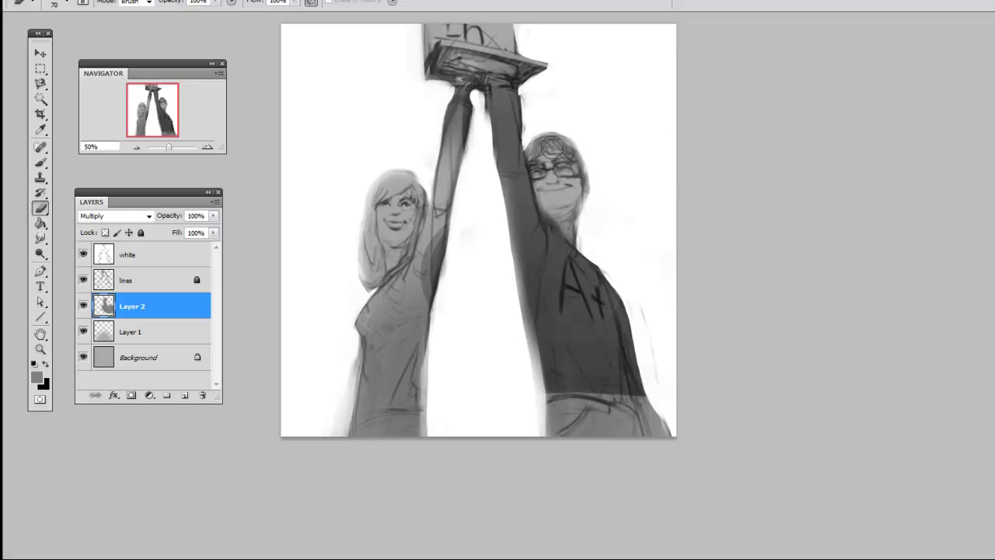
# Create a new layer above Layer 2 and fill the woman's shirt with dark gray using an enlarged hard brush.
pyautogui.moveTo(508, 362); pyautogui.dragTo(524, 323)
pyautogui.hotkey('ctrl', 'alt', 'shift', 'n')
pyautogui.press(']')
pyautogui.press(']')
pyautogui.press(']')
pyautogui.press(']')
pyautogui.press(']')
pyautogui.press(']')
pyautogui.press('b')
pyautogui.moveTo(436, 257)
pyautogui.mouseDown()
pyautogui.moveTo(362, 259)
pyautogui.moveTo(410, 304)
pyautogui.moveTo(373, 311)
pyautogui.moveTo(447, 276)
pyautogui.moveTo(397, 282)
pyautogui.mouseUp()
# Erase the dark gray overlapping the woman's face and hair on Layer 3 with a hard round eraser at 70 px.
pyautogui.press('e')
pyautogui.rightClick(422, 195)
pyautogui.click(441, 273)
pyautogui.moveTo(394, 158)
pyautogui.mouseDown()
pyautogui.moveTo(380, 229)
pyautogui.moveTo(408, 200)
pyautogui.moveTo(429, 148)
pyautogui.mouseUp()
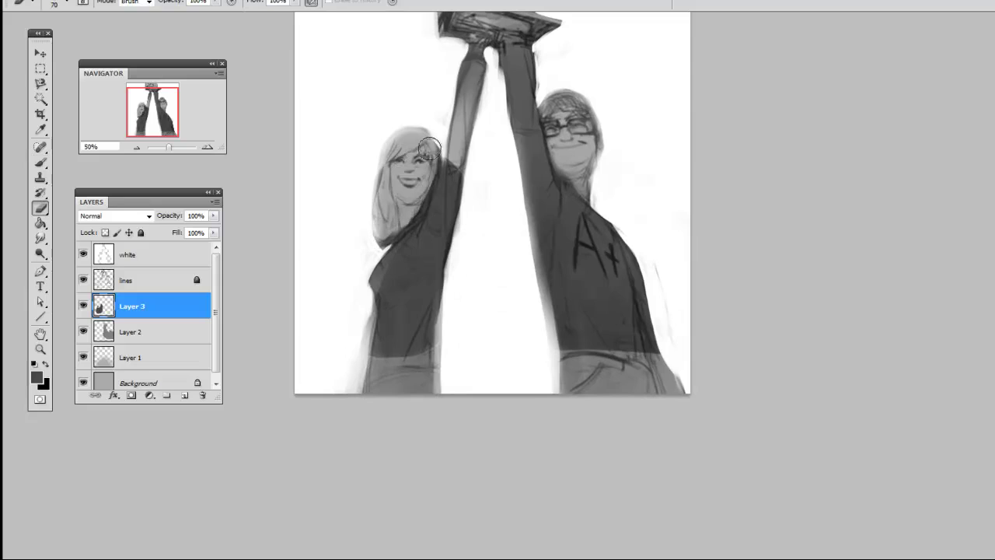
pyautogui.scroll(3, 651, 140)
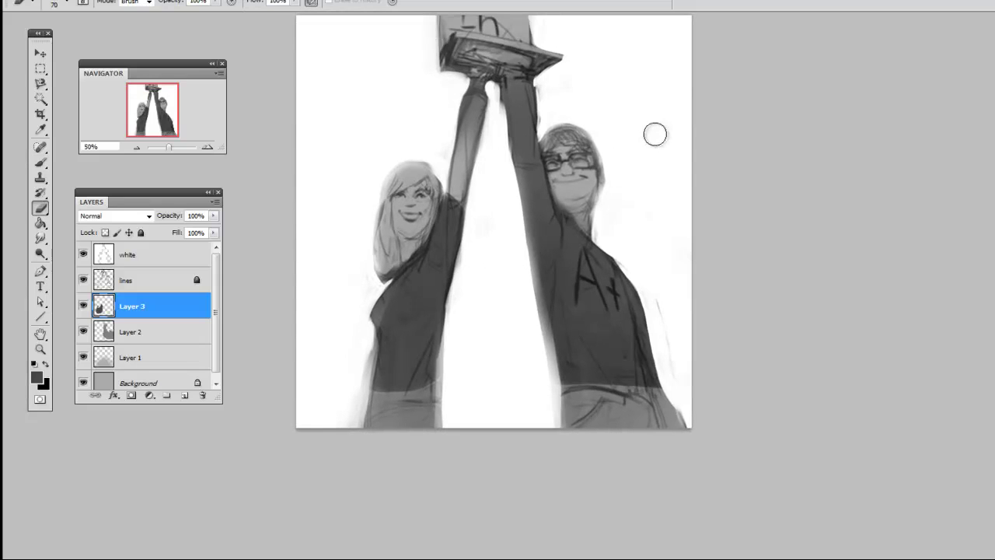
# Create a new layer above the white layer for edge cleanup and choose the 19 px hard round brush.
pyautogui.click(166, 258)
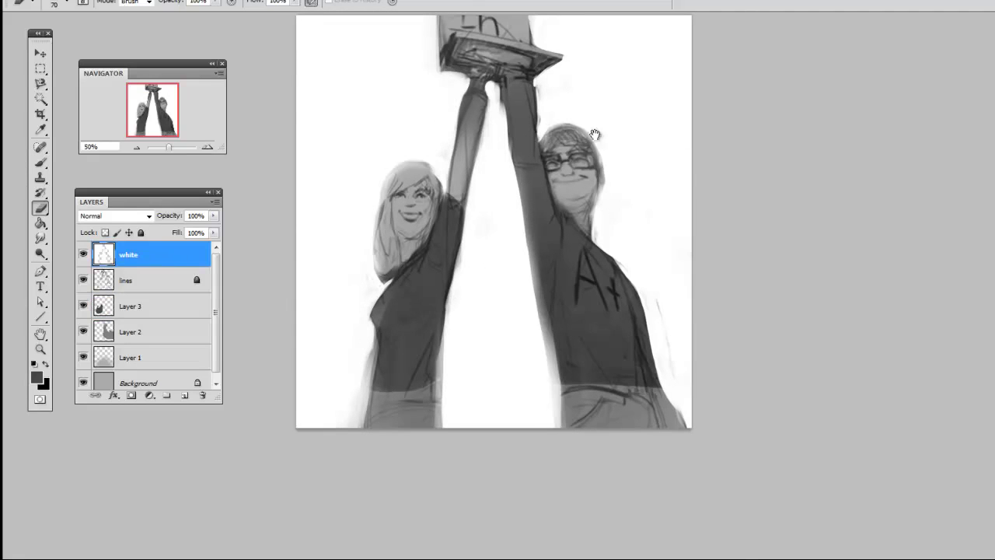
pyautogui.moveTo(597, 135); pyautogui.dragTo(595, 191)
pyautogui.hotkey('ctrl', '+')
pyautogui.moveTo(603, 114); pyautogui.dragTo(587, 194)
pyautogui.hotkey('ctrl', '+')
pyautogui.moveTo(573, 105); pyautogui.dragTo(560, 247)
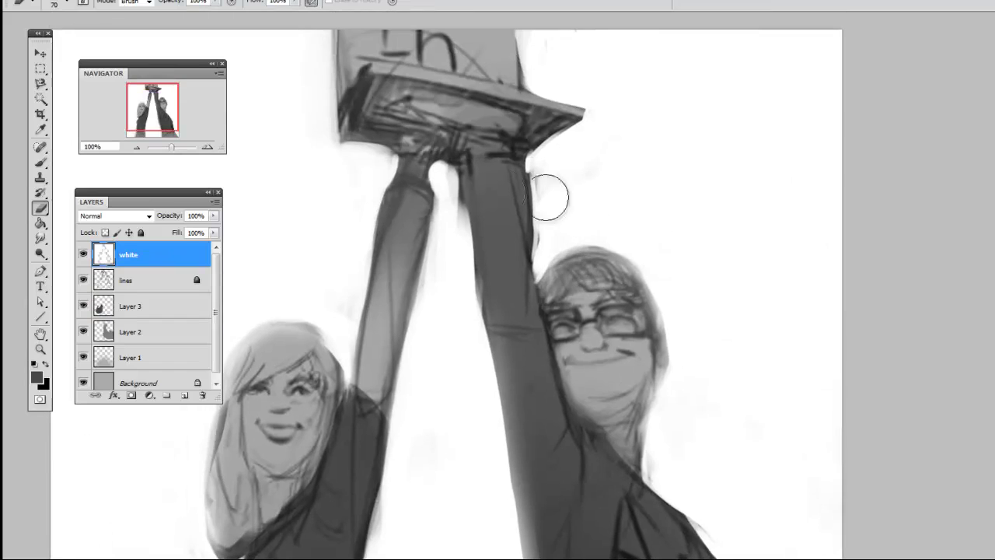
pyautogui.hotkey('ctrl', 'alt', 'shift', 'n')
pyautogui.press('b')
pyautogui.rightClick(464, 211)
pyautogui.click(480, 294)
pyautogui.press('Return')
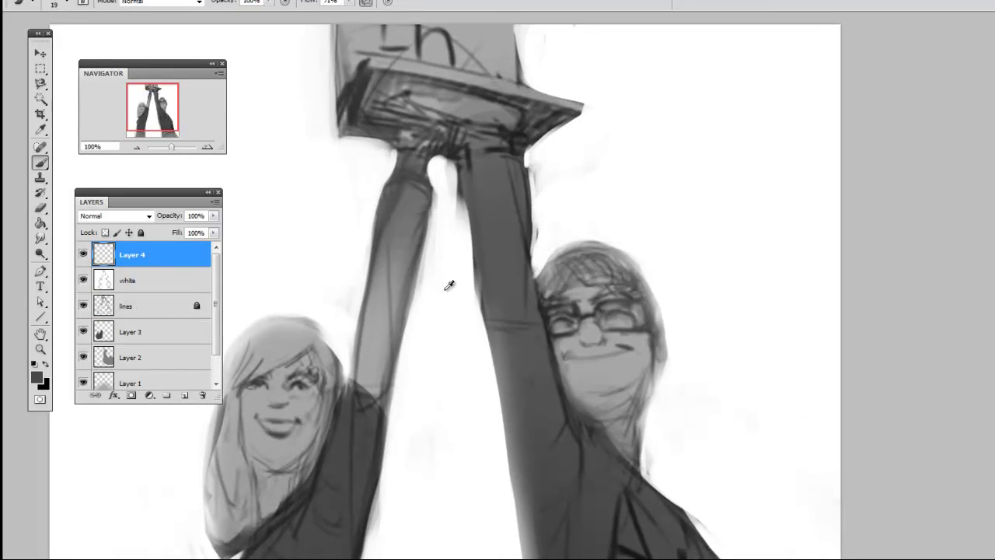
# Paint crisp white edges along the man's raised arm and beneath the held-up object, then merge the layer into the white layer.
pyautogui.moveTo(459, 224); pyautogui.dragTo(464, 247)
pyautogui.moveTo(460, 166); pyautogui.dragTo(475, 284)
pyautogui.moveTo(528, 152)
pyautogui.mouseDown()
pyautogui.moveTo(536, 249)
pyautogui.moveTo(529, 129)
pyautogui.mouseUp()
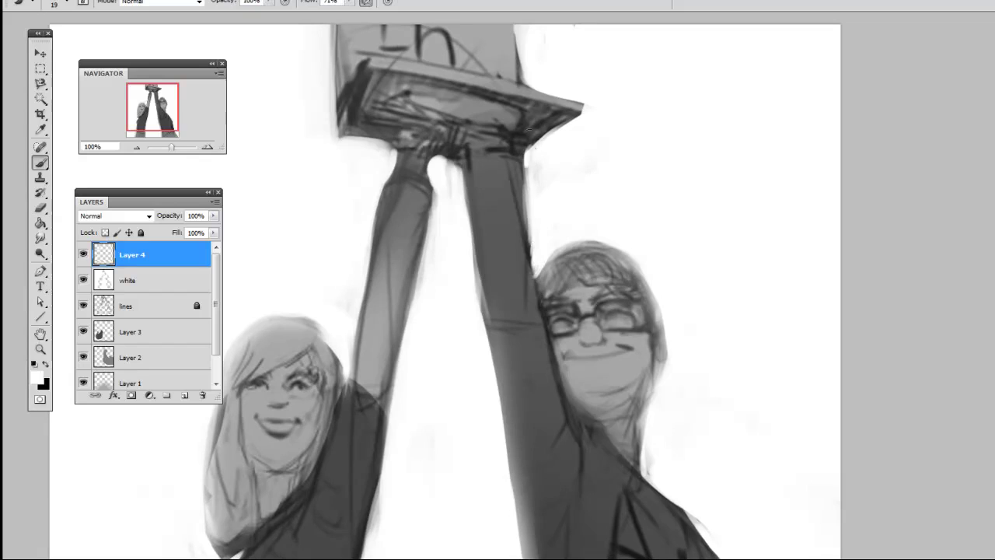
pyautogui.moveTo(444, 164)
pyautogui.mouseDown()
pyautogui.moveTo(455, 200)
pyautogui.moveTo(381, 144)
pyautogui.mouseUp()
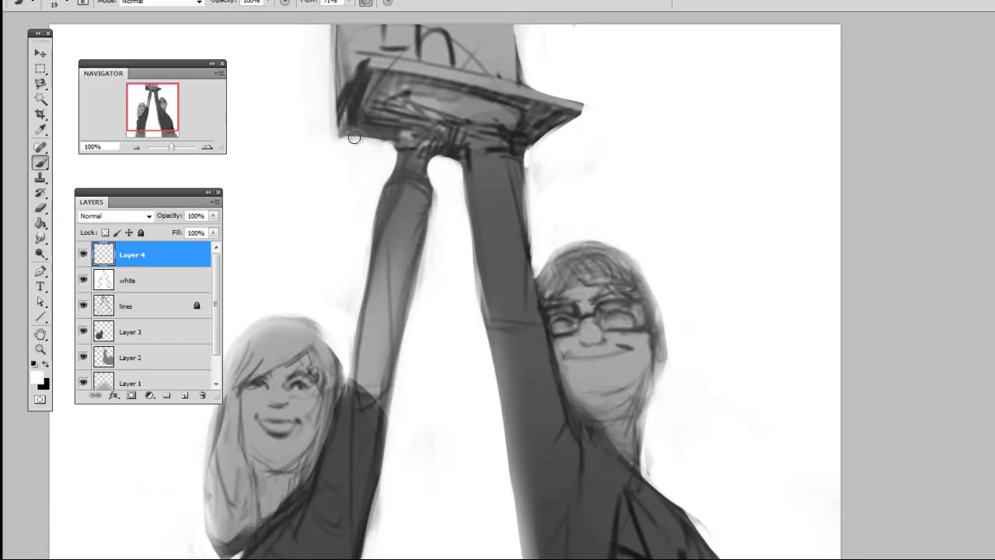
pyautogui.scroll(-2, 354, 138)
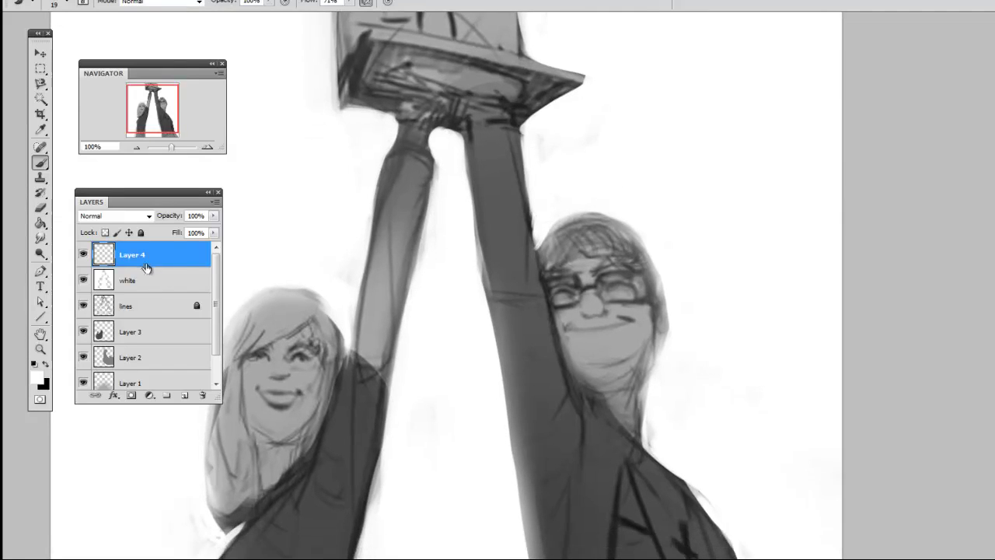
pyautogui.hotkey('ctrl', 'e')
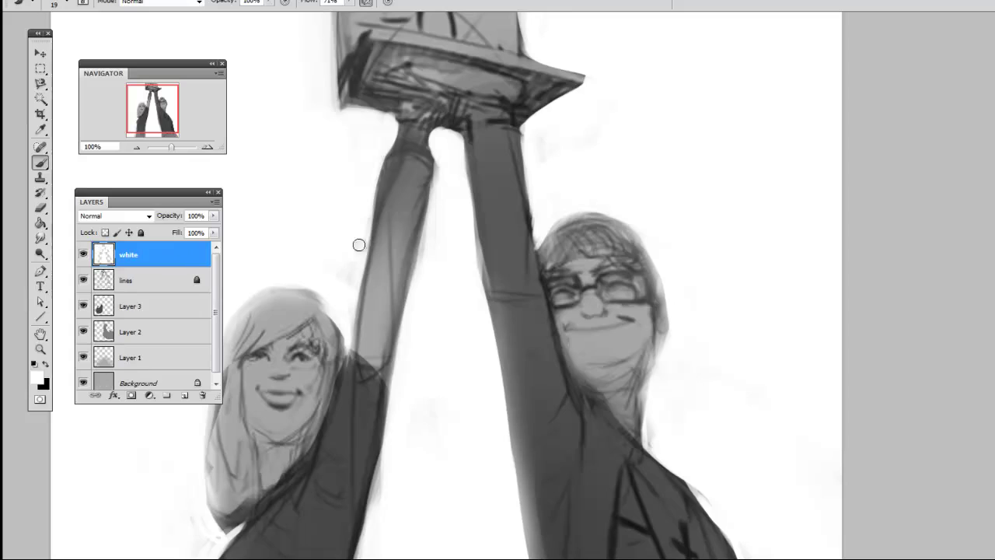
# Inspect the whole image, hiding and showing the white layer to compare the loose shading with the masked silhouettes.
pyautogui.moveTo(584, 255)
pyautogui.mouseDown()
pyautogui.moveTo(592, 235)
pyautogui.moveTo(653, 295)
pyautogui.mouseUp()
pyautogui.hotkey('ctrl', '-')
pyautogui.moveTo(631, 242); pyautogui.dragTo(627, 175)
pyautogui.moveTo(688, 310); pyautogui.dragTo(634, 244)
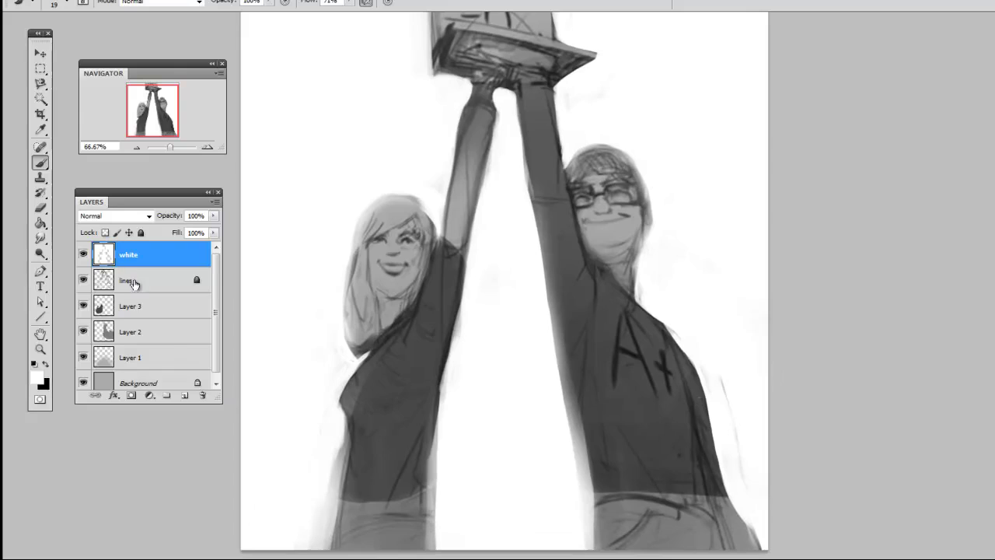
pyautogui.hotkey('ctrl', '-')
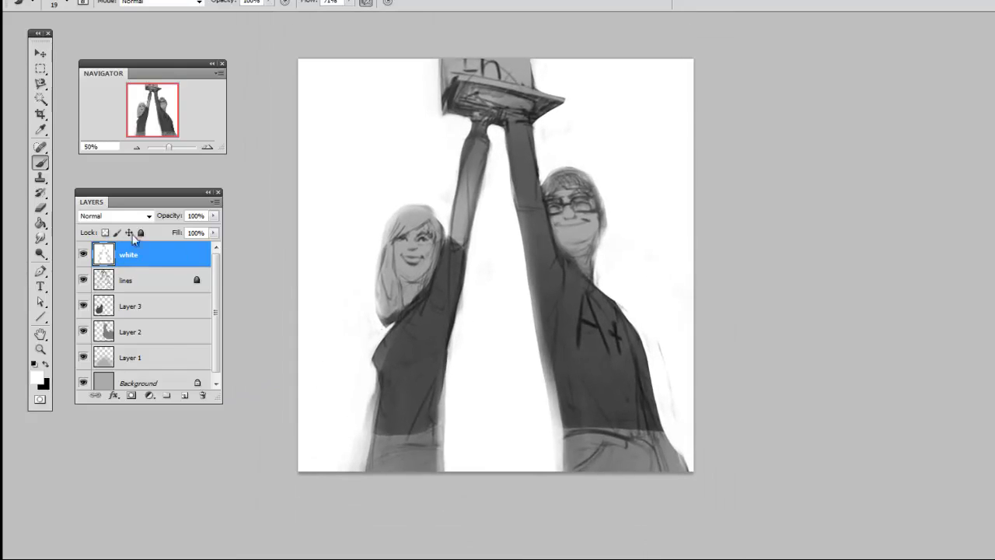
pyautogui.click(83, 255)
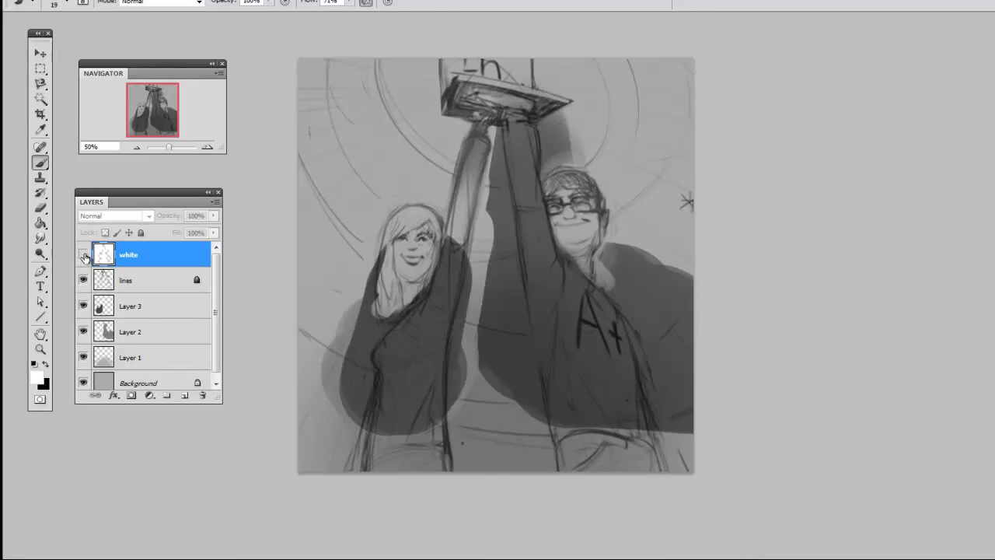
pyautogui.click(83, 255)
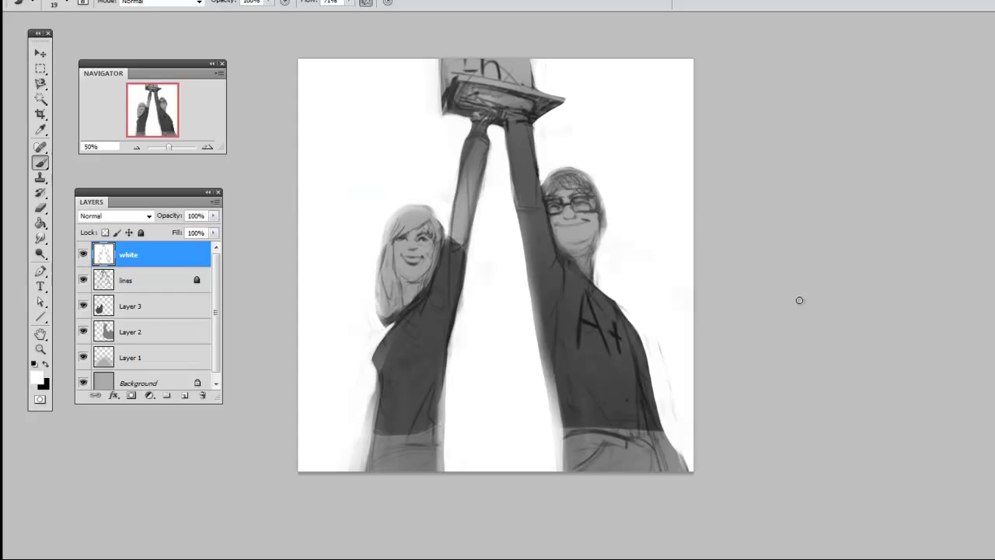